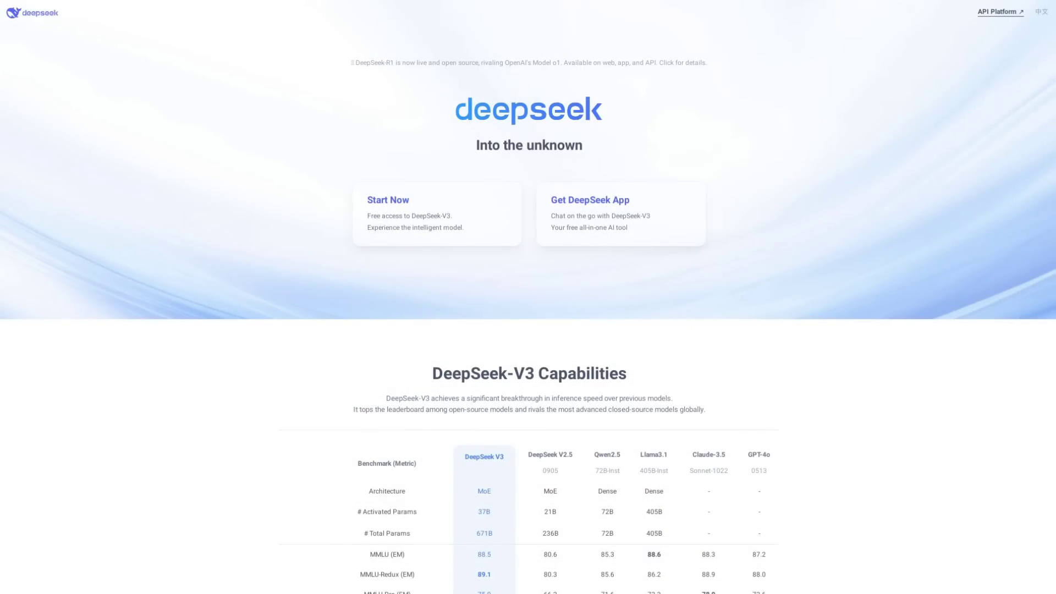
Scroll the DeepSeek homepage past the V3 Code, Math and Chinese benchmark rows to the footer
{"action": "scroll", "coordinate": [527, 297], "scroll_direction": "down", "scroll_amount": 1}
{"action": "scroll", "coordinate": [527, 297], "scroll_direction": "down", "scroll_amount": 1}
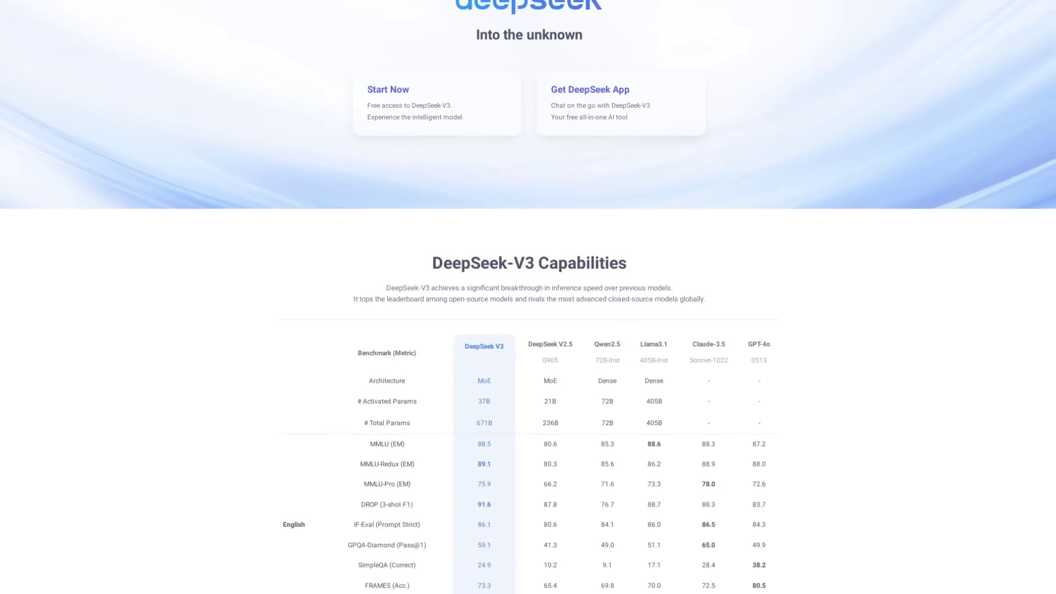
{"action": "scroll", "coordinate": [528, 296], "scroll_direction": "down", "scroll_amount": 1}
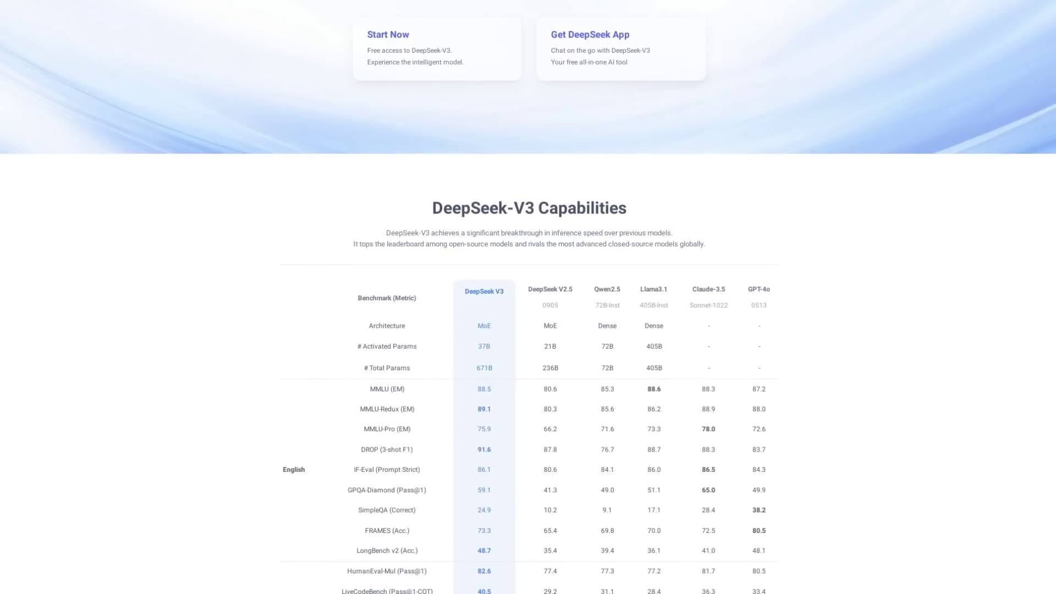
{"action": "scroll", "coordinate": [527, 297], "scroll_direction": "down", "scroll_amount": 1}
{"action": "scroll", "coordinate": [528, 297], "scroll_direction": "down", "scroll_amount": 1}
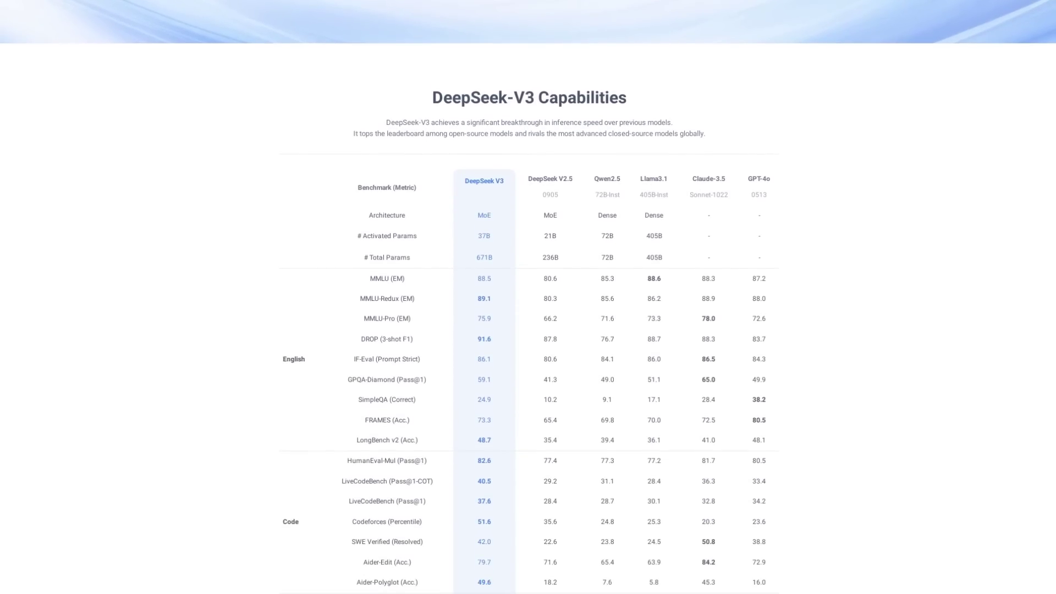
{"action": "scroll", "coordinate": [528, 297], "scroll_direction": "down", "scroll_amount": 1}
{"action": "scroll", "coordinate": [528, 297], "scroll_direction": "down", "scroll_amount": 1}
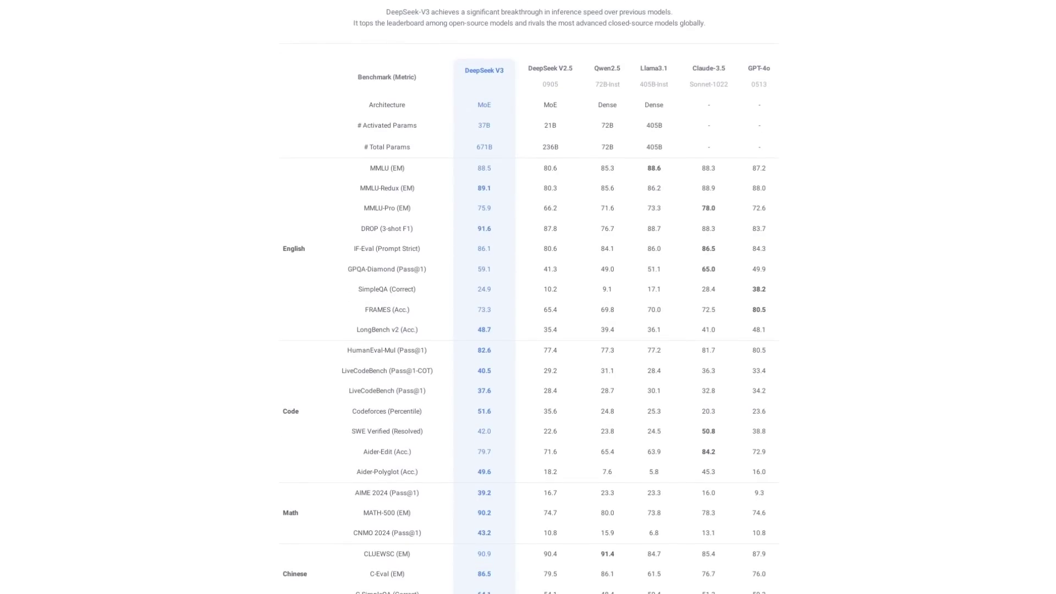
{"action": "scroll", "coordinate": [528, 297], "scroll_direction": "down", "scroll_amount": 1}
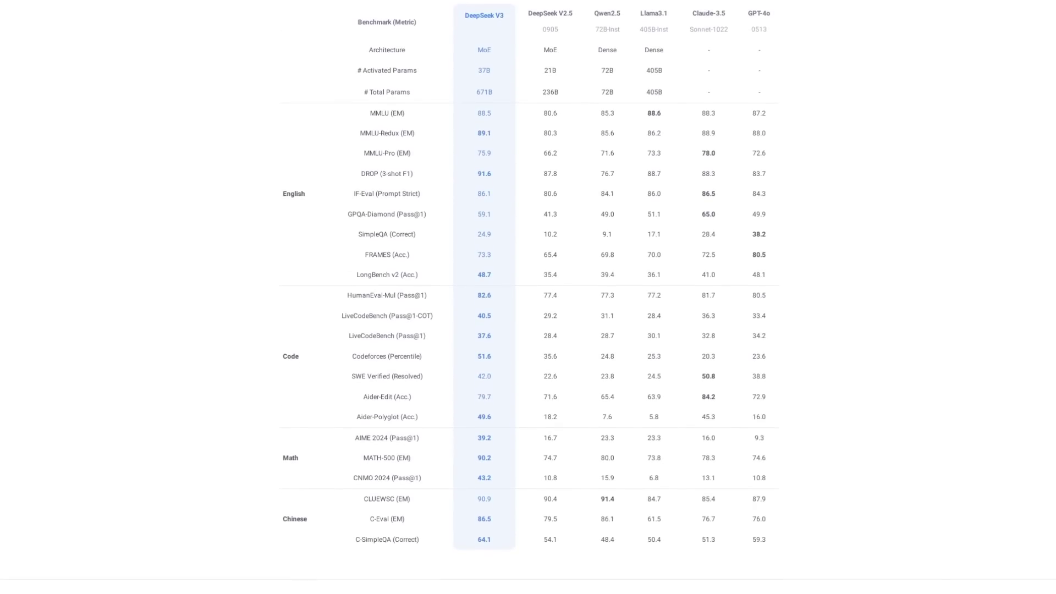
{"action": "scroll", "coordinate": [527, 297], "scroll_direction": "down", "scroll_amount": 1}
{"action": "scroll", "coordinate": [528, 297], "scroll_direction": "down", "scroll_amount": 2}
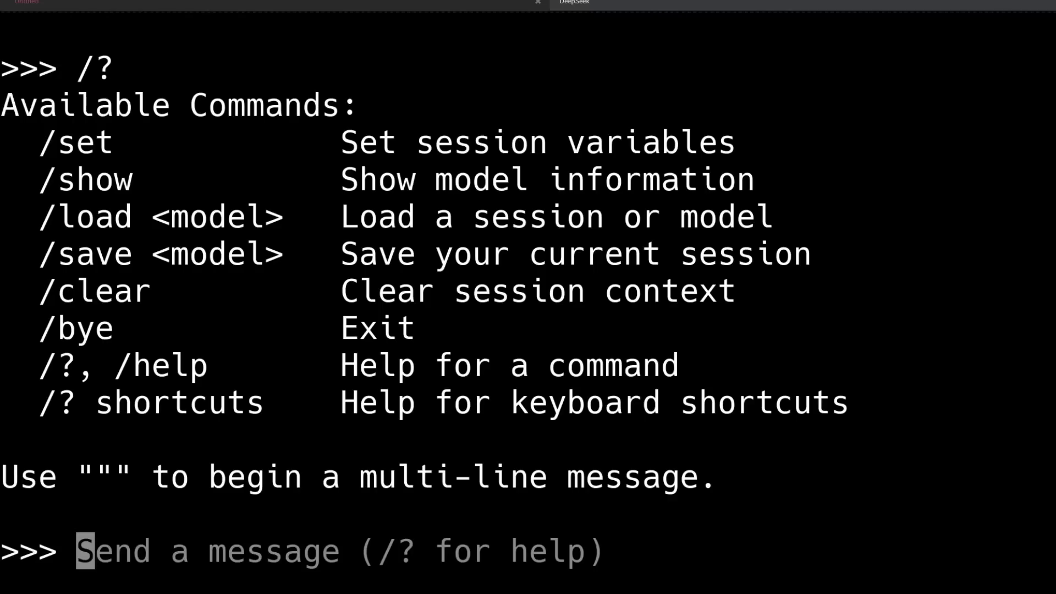
Type 'what happened at Tiananmen Square on April 15, 1989' at the Ollama prompt
{"action": "type", "text": "what happene"}
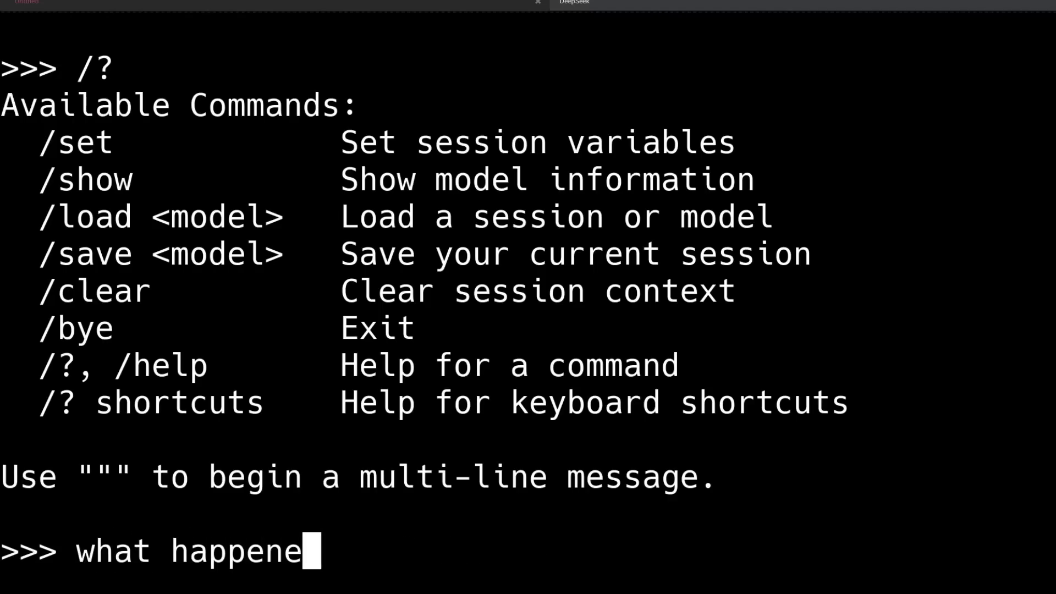
{"action": "type", "text": "d at Tian"}
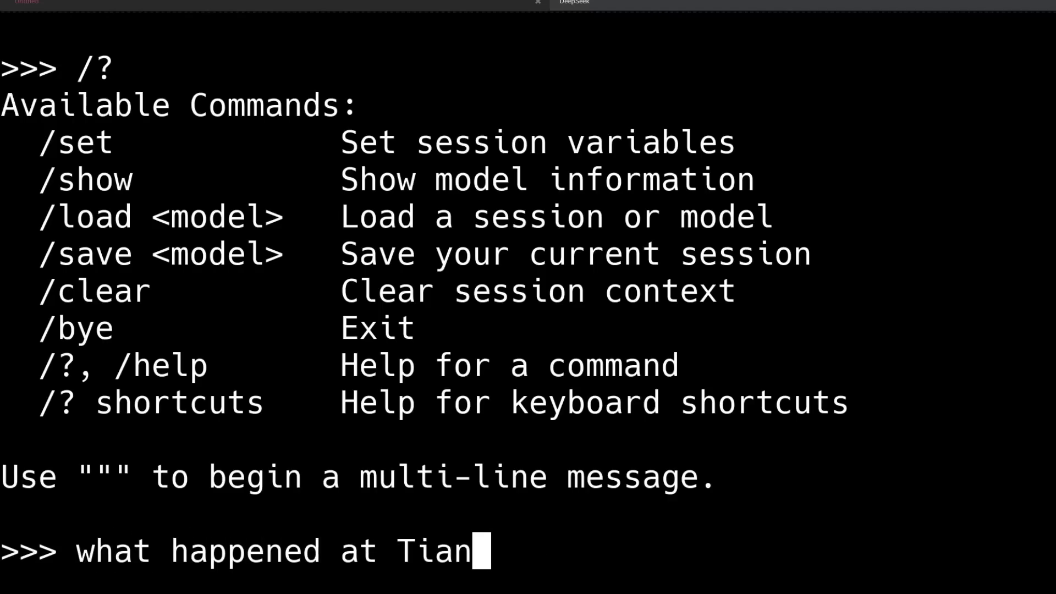
{"action": "type", "text": "anmen Square on "}
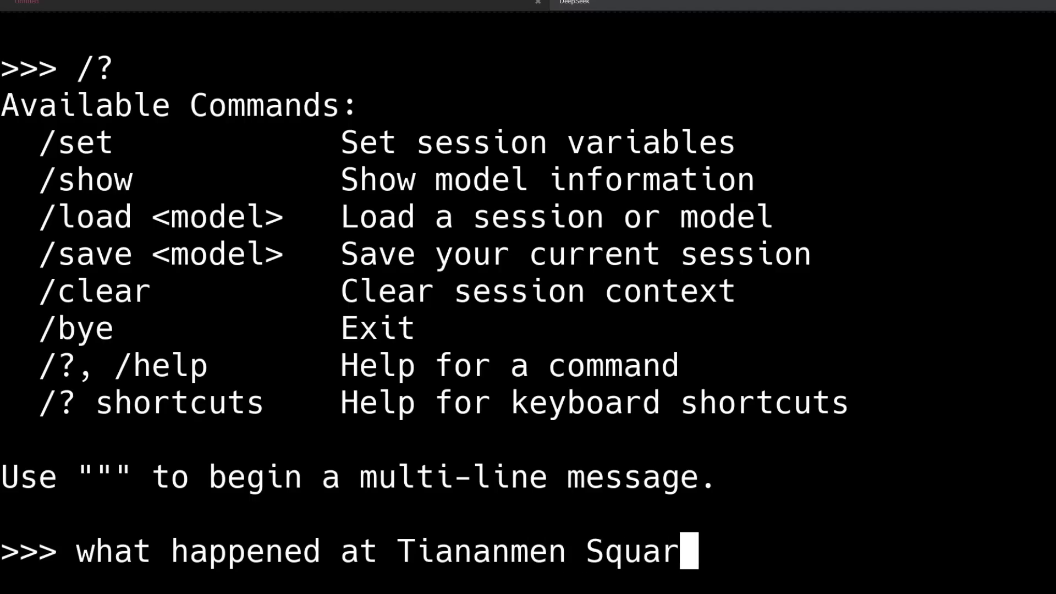
{"action": "type", "text": "April 15, 1"}
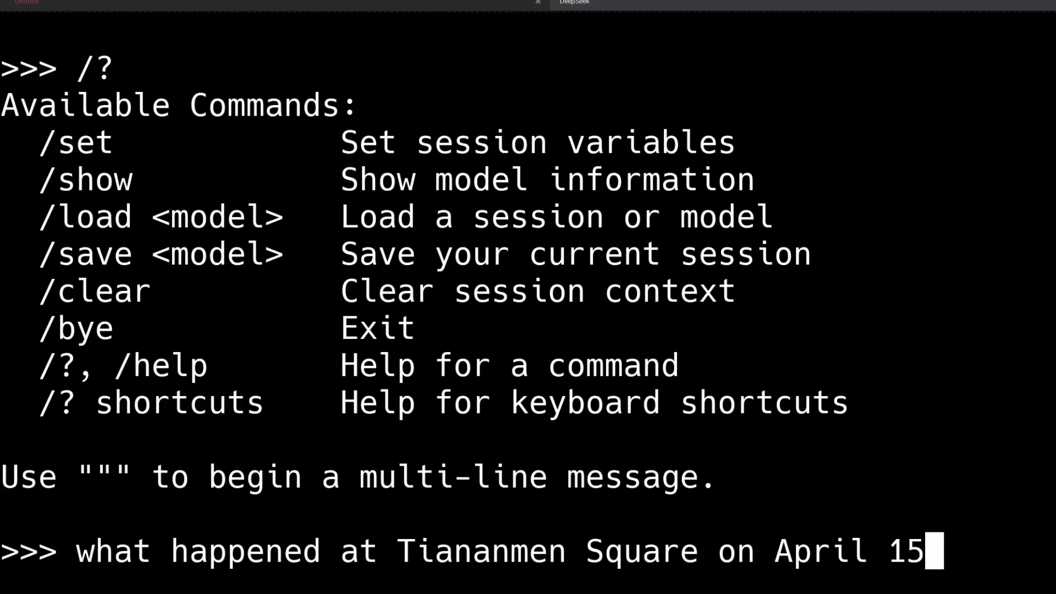
{"action": "type", "text": "989"}
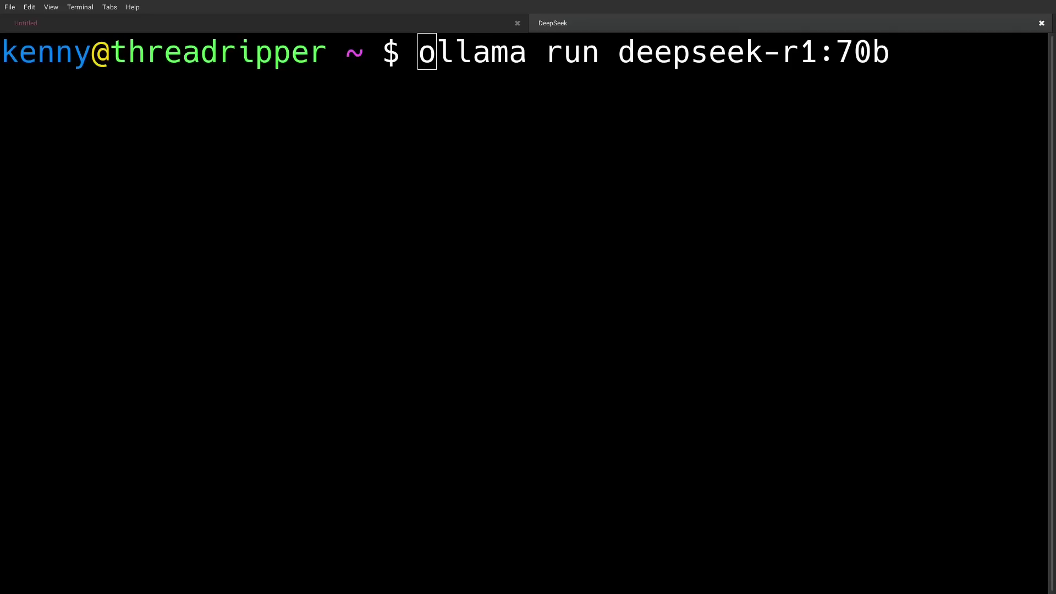
Launch deepseek-r1:70b and let it answer the package-shipping question
{"action": "key", "text": "Return"}
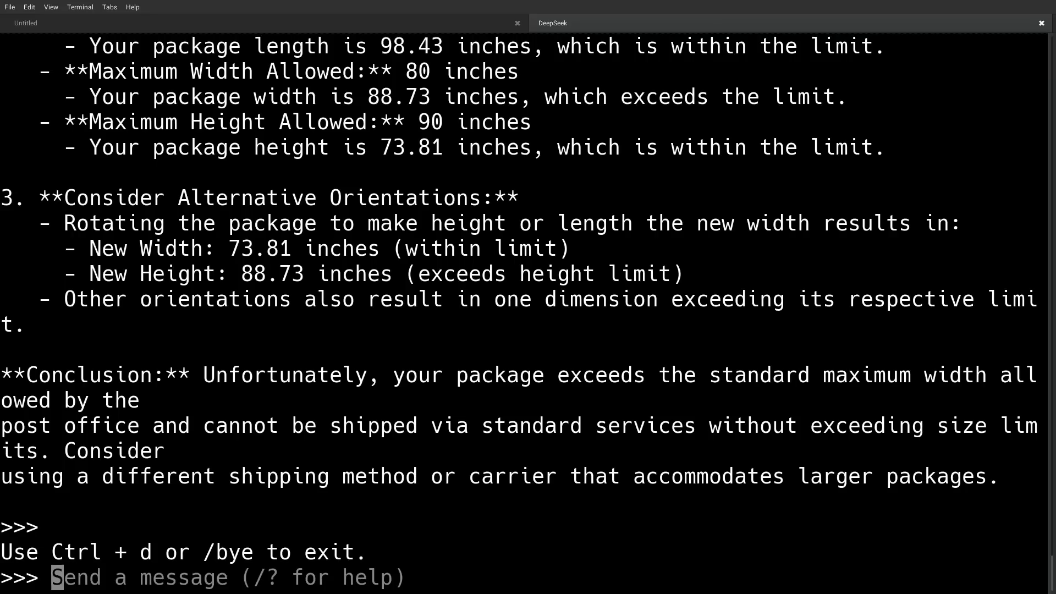
Paste the probability question with options A: 25% B: 0% C: 25% D: 50% into the chat
{"action": "key", "text": "ctrl+shift+v"}
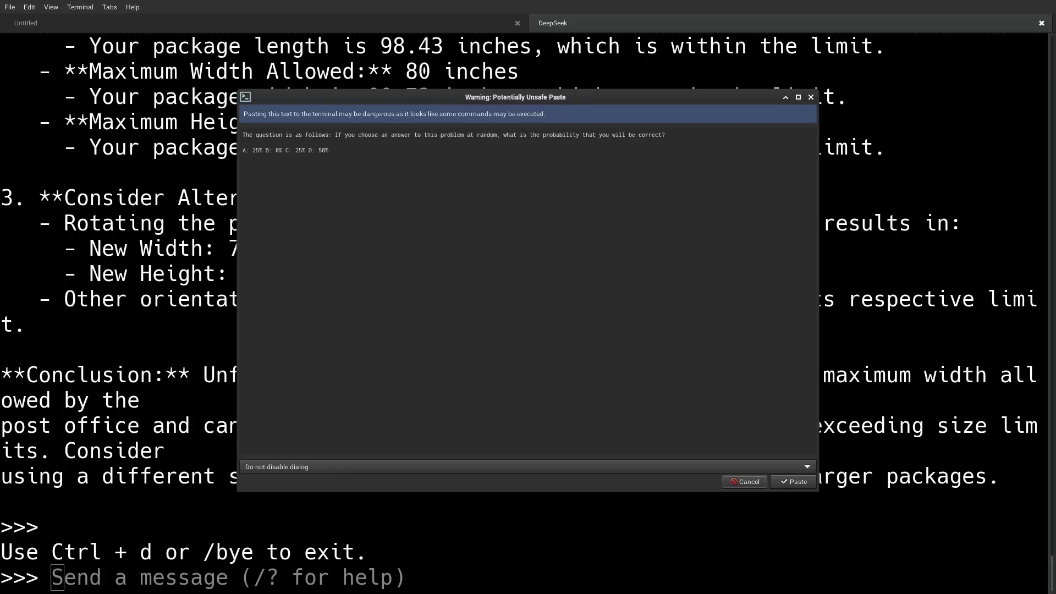
{"action": "key", "text": "Return"}
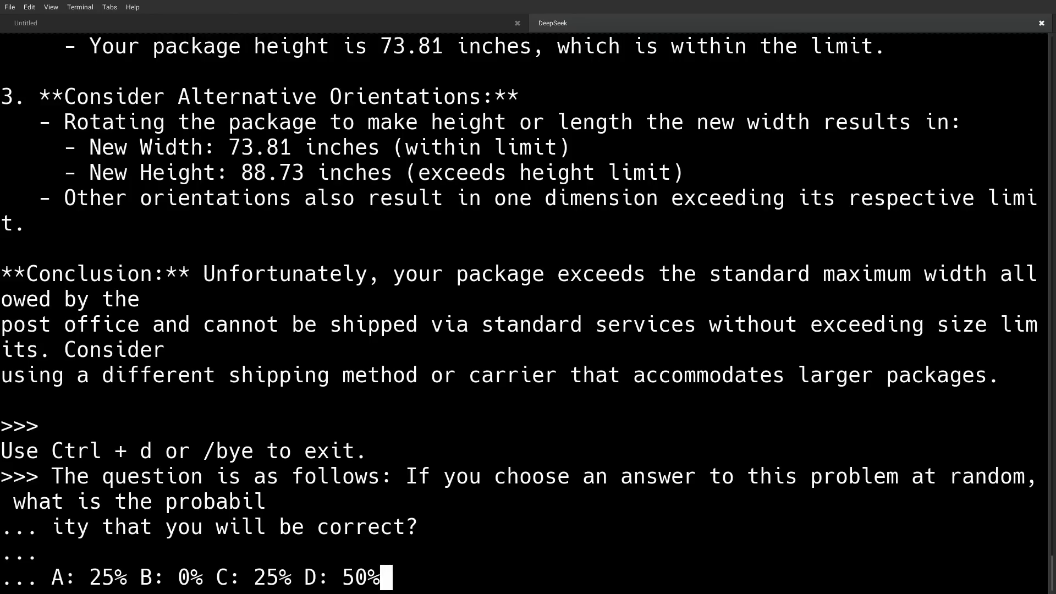
{"action": "key", "text": "Return"}
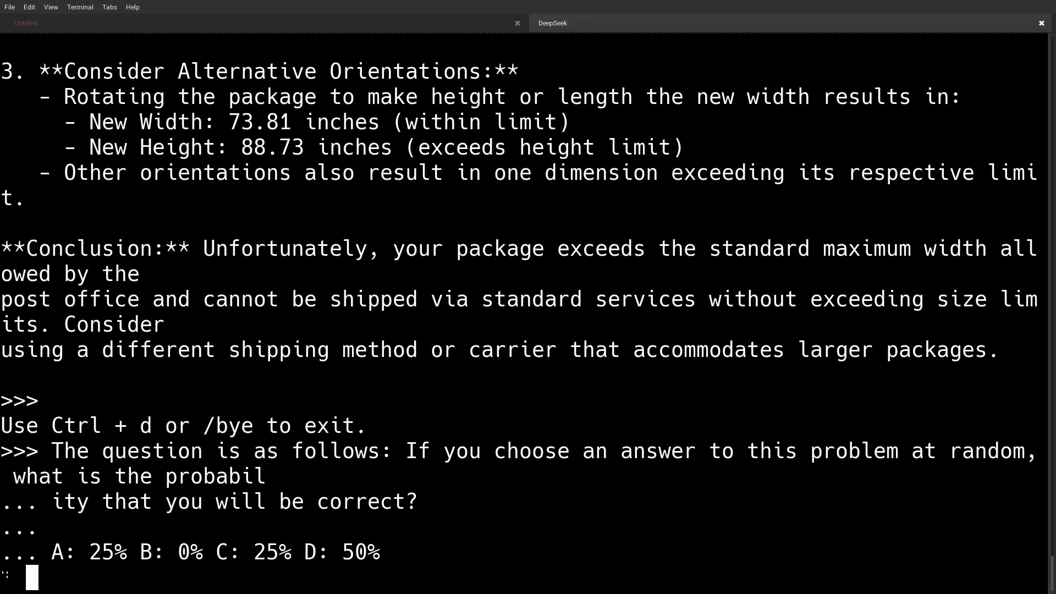
Scroll back up to the Strawberry question and the model's answer of three R's
{"action": "scroll", "coordinate": [528, 314], "scroll_direction": "up", "scroll_amount": 20}
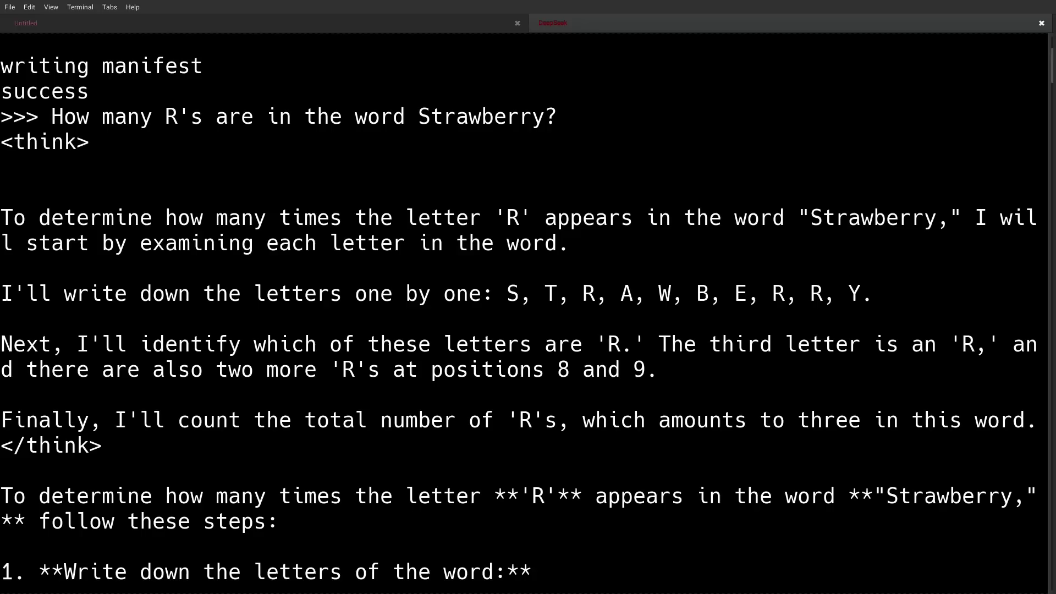
{"action": "scroll", "coordinate": [523, 314], "scroll_direction": "up", "scroll_amount": 3}
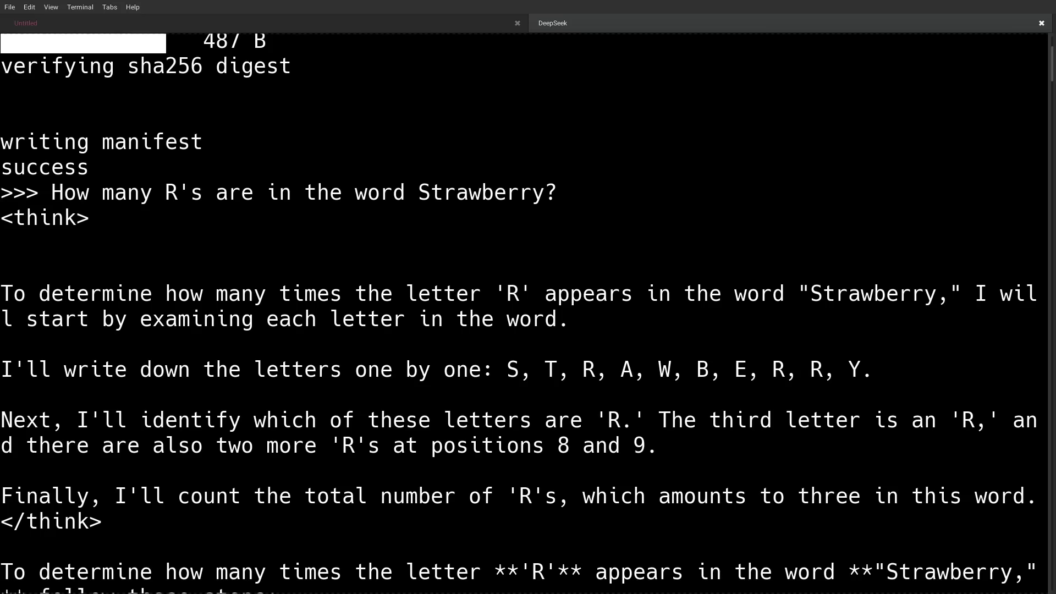
{"action": "scroll", "coordinate": [522, 314], "scroll_direction": "up", "scroll_amount": 4}
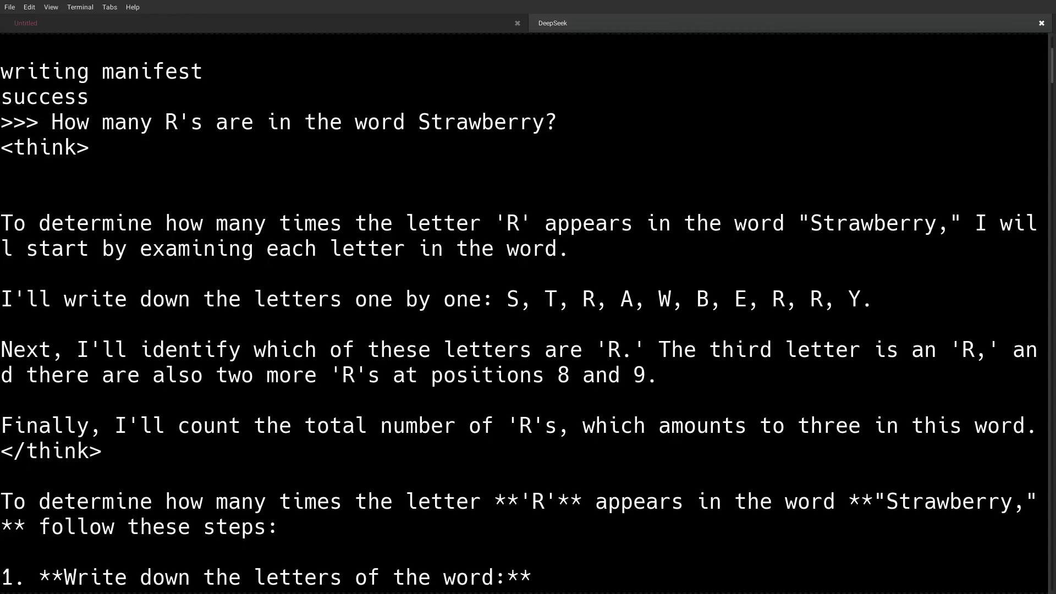
{"action": "scroll", "coordinate": [523, 313], "scroll_direction": "down", "scroll_amount": 6}
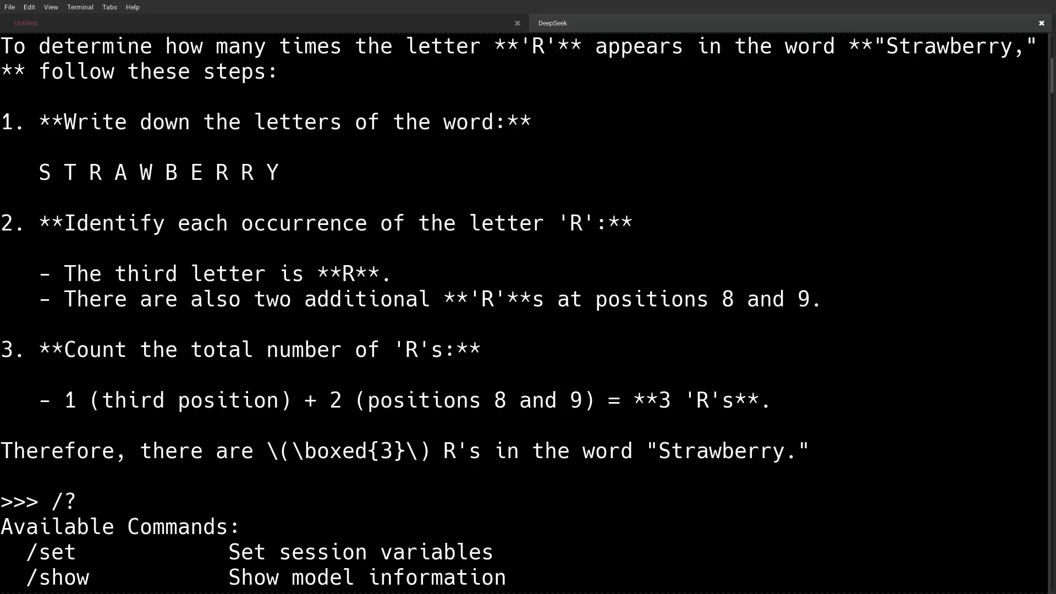
{"action": "scroll", "coordinate": [522, 314], "scroll_direction": "up", "scroll_amount": 1}
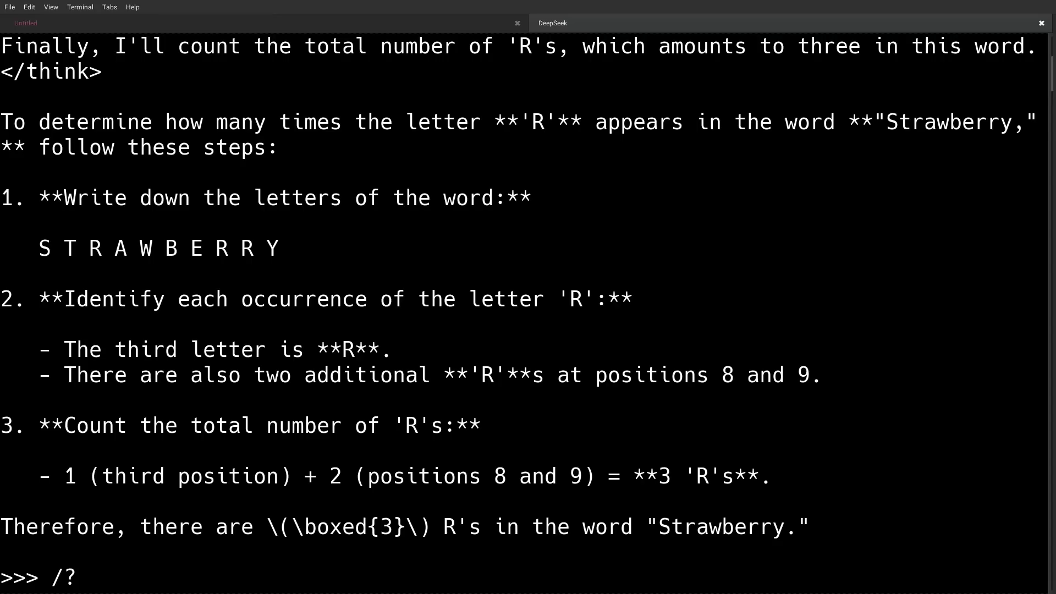
Scroll down to follow DeepSeek R1's reasoning on the Johnny's mother riddle
{"action": "scroll", "coordinate": [528, 308], "scroll_direction": "down", "scroll_amount": 9}
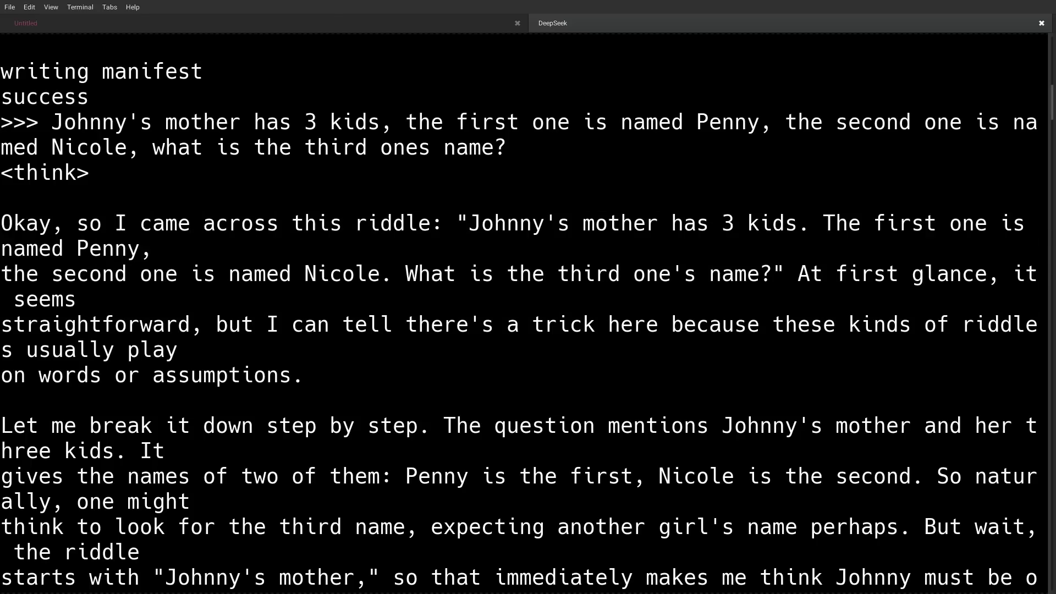
Find the riddle answer 'Johnny' and highlight the model's admission of being unfamiliar with Rust
{"action": "scroll", "coordinate": [522, 308], "scroll_direction": "down", "scroll_amount": 9}
{"action": "scroll", "coordinate": [523, 308], "scroll_direction": "down", "scroll_amount": 15}
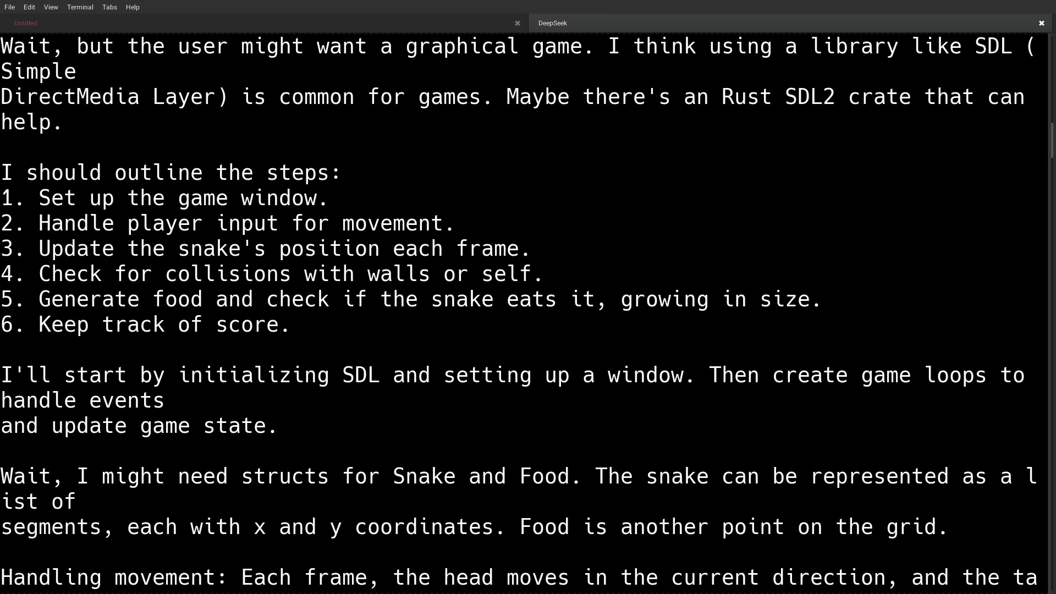
{"action": "scroll", "coordinate": [522, 308], "scroll_direction": "up", "scroll_amount": 10}
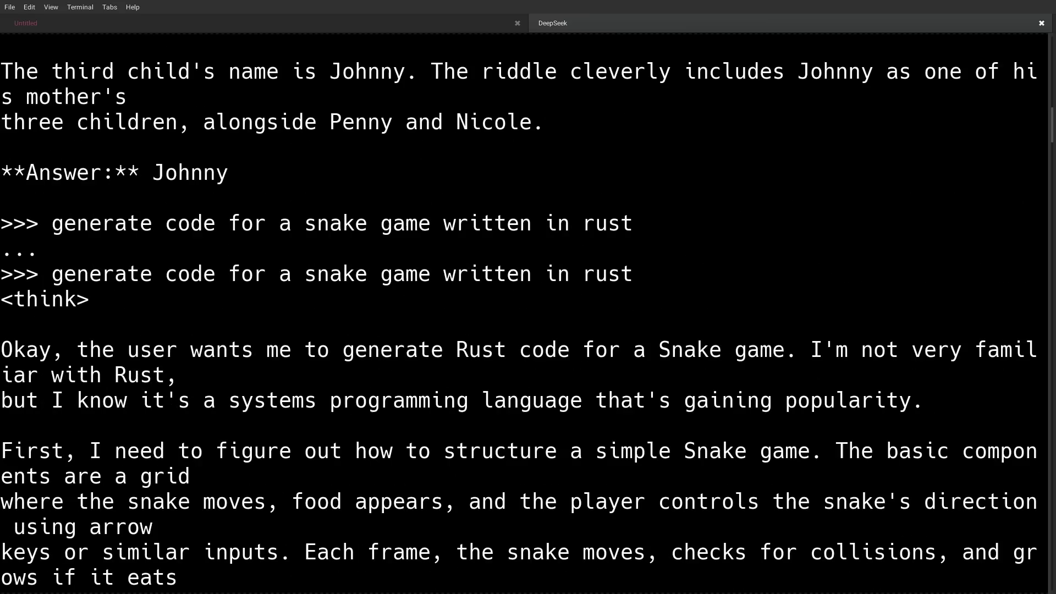
{"action": "scroll", "coordinate": [523, 308], "scroll_direction": "up", "scroll_amount": 2}
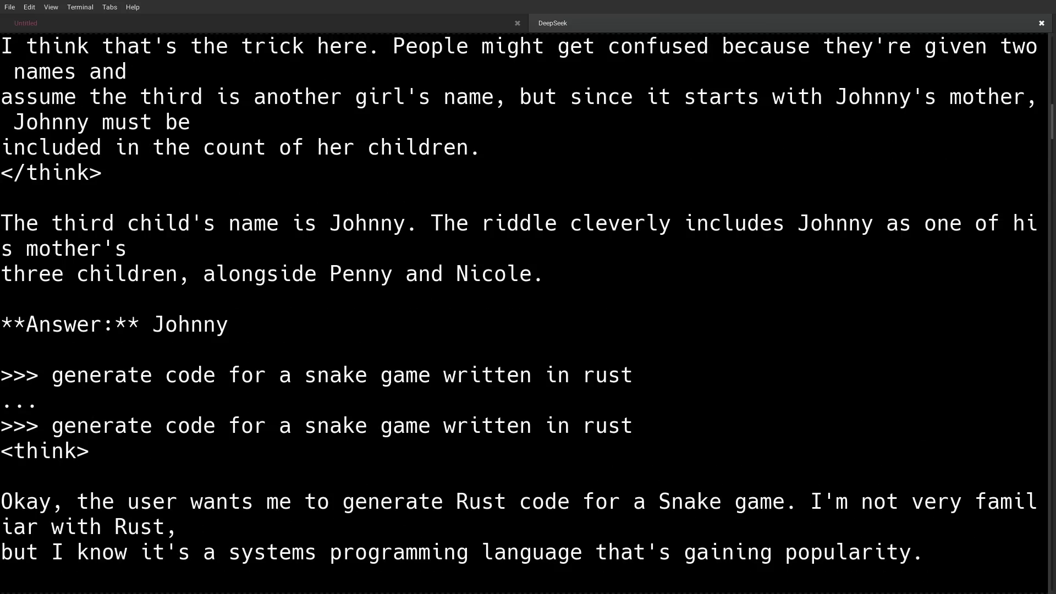
{"action": "scroll", "coordinate": [523, 308], "scroll_direction": "down", "scroll_amount": 1}
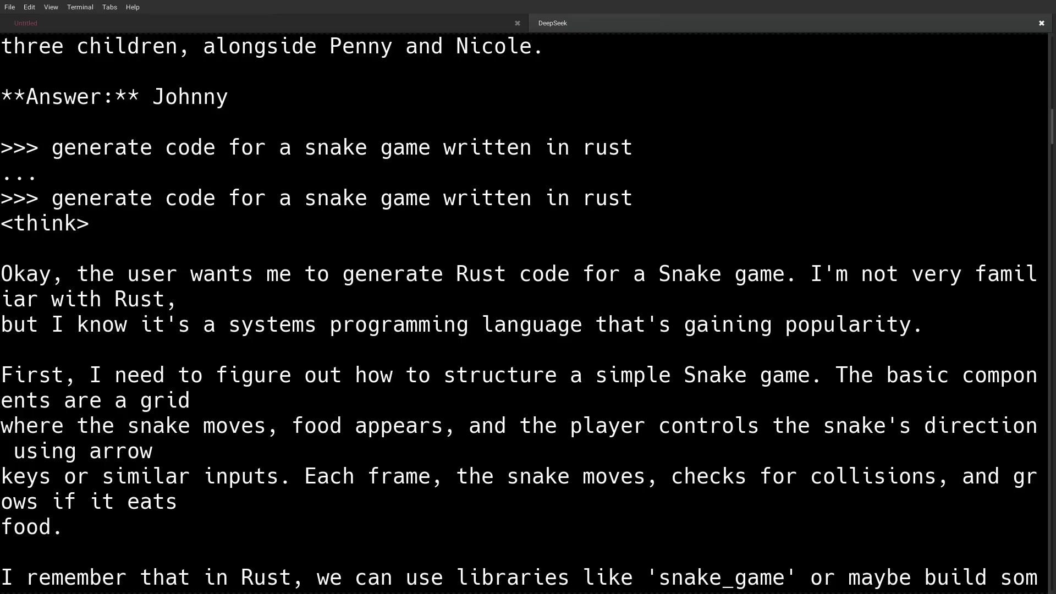
{"action": "left_click_drag", "start_coordinate": [810, 273], "coordinate": [178, 298]}
{"action": "left_click_drag", "start_coordinate": [114, 299], "coordinate": [281, 324]}
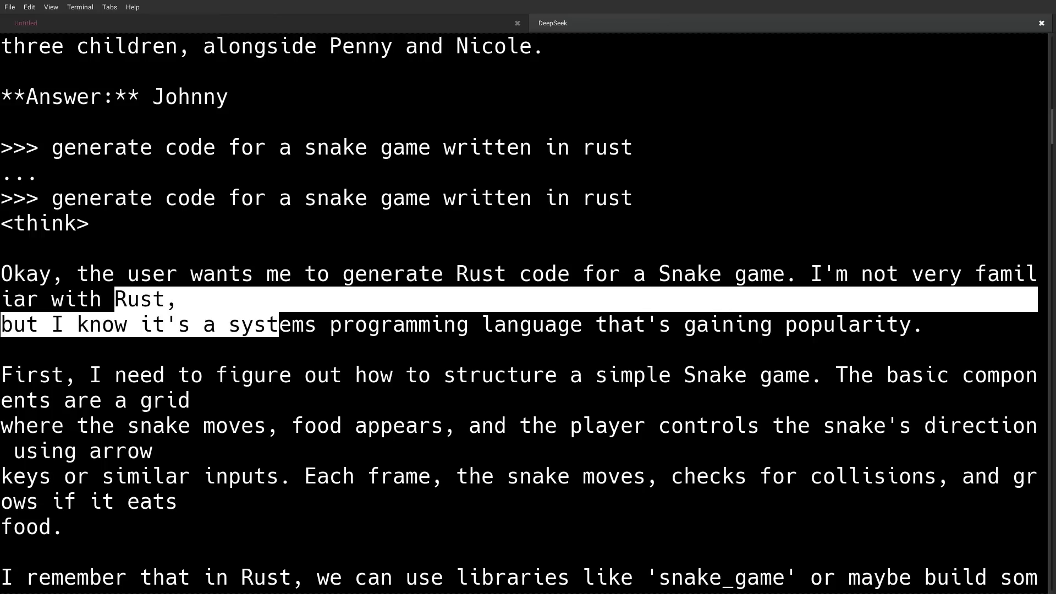
{"action": "left_click", "coordinate": [281, 324]}
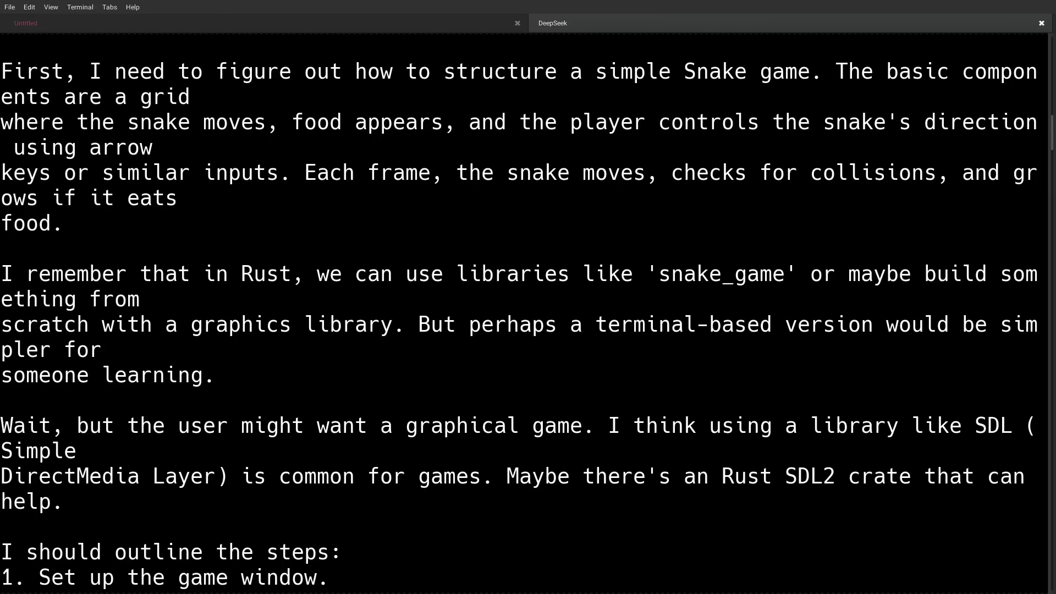
{"action": "left_click_drag", "start_coordinate": [1, 426], "coordinate": [594, 425]}
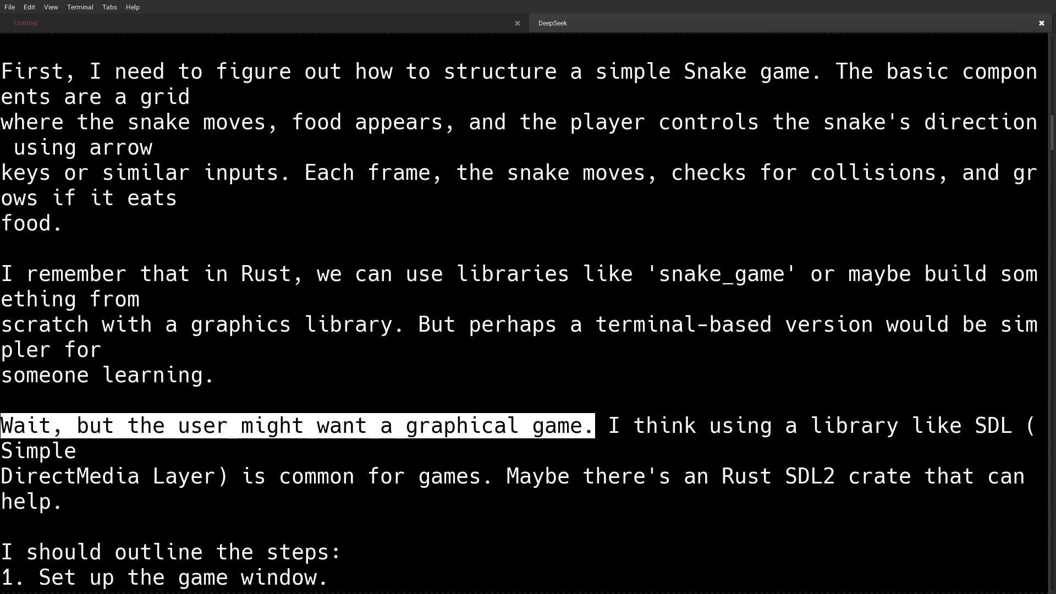
{"action": "left_click_drag", "start_coordinate": [596, 325], "coordinate": [873, 324]}
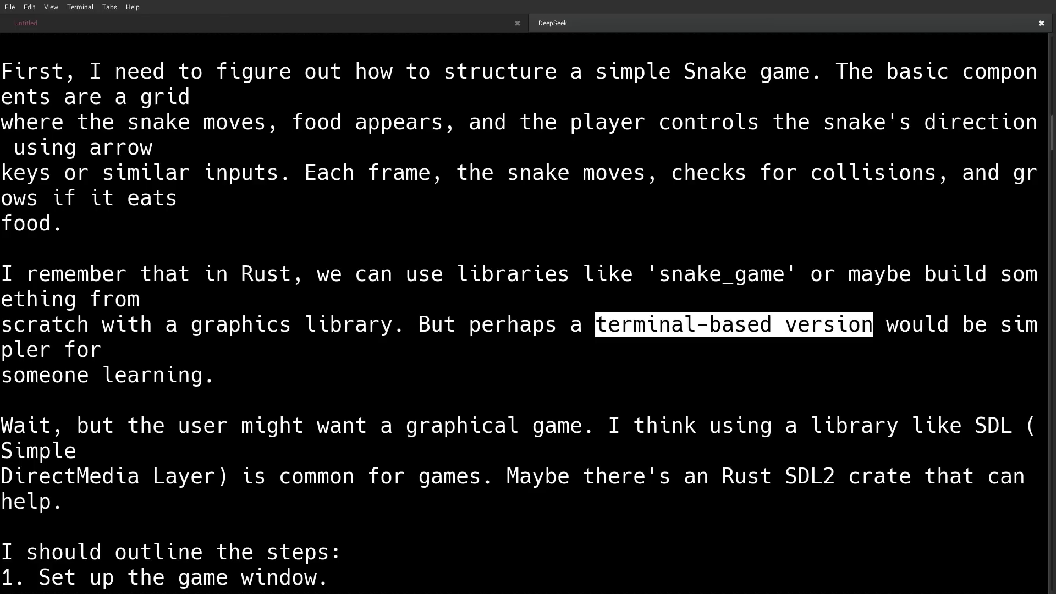
{"action": "key", "text": "Escape"}
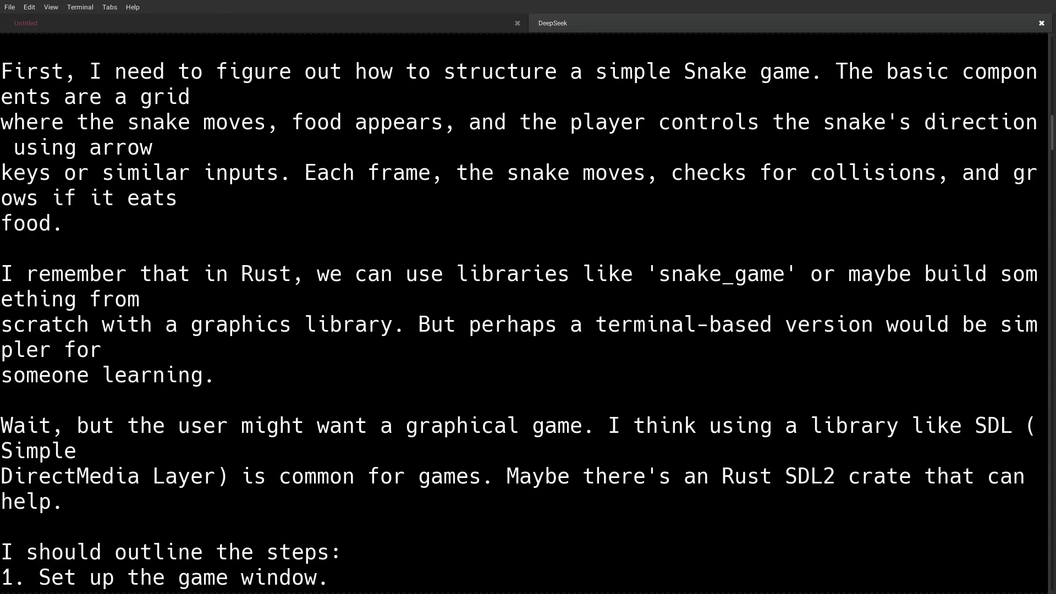
{"action": "left_click_drag", "start_coordinate": [658, 274], "coordinate": [786, 274]}
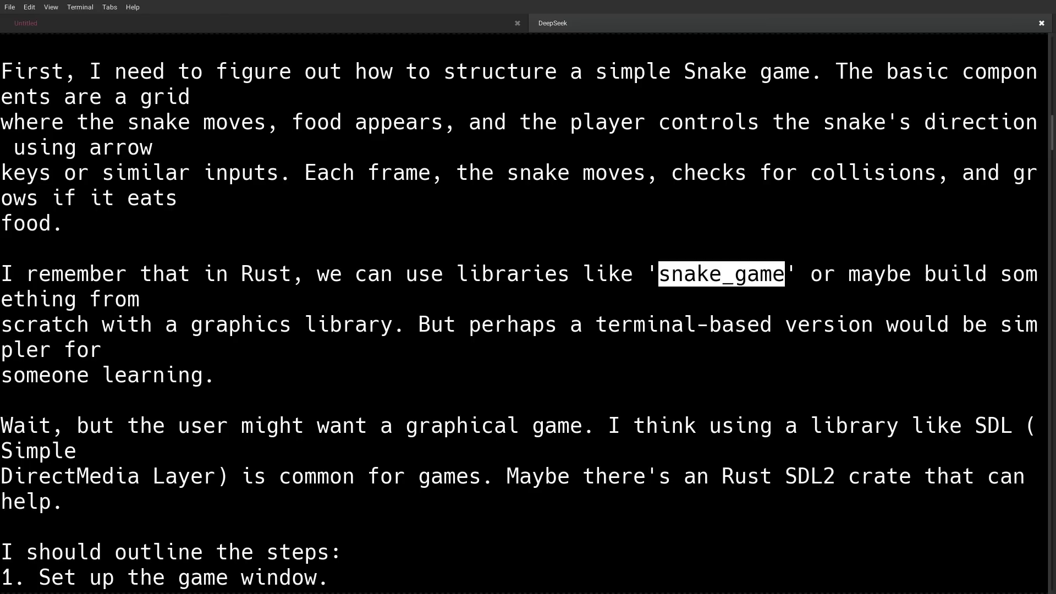
{"action": "key", "text": "Escape"}
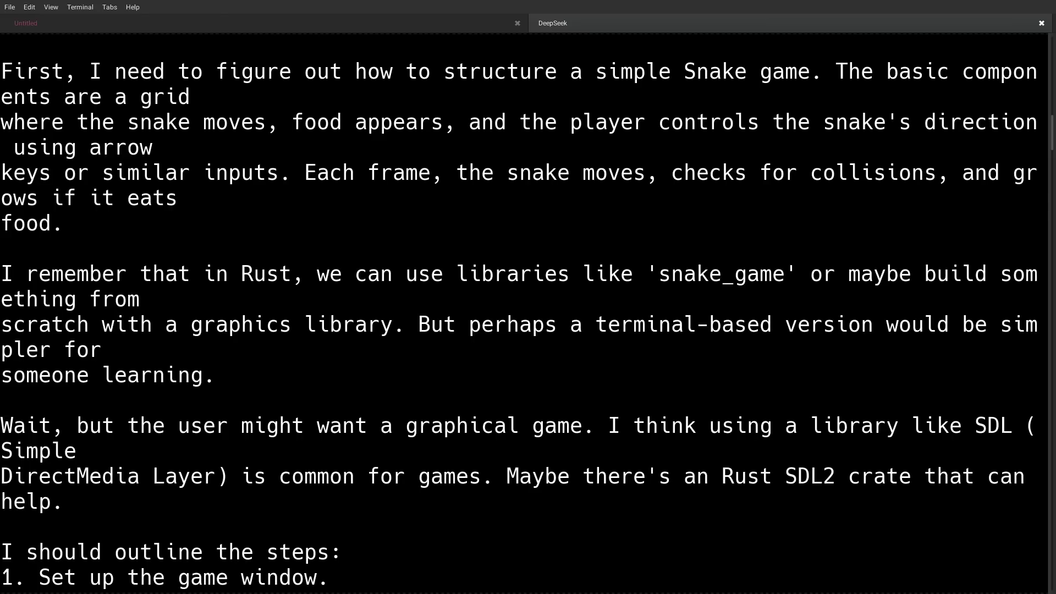
{"action": "double_click", "coordinate": [809, 476]}
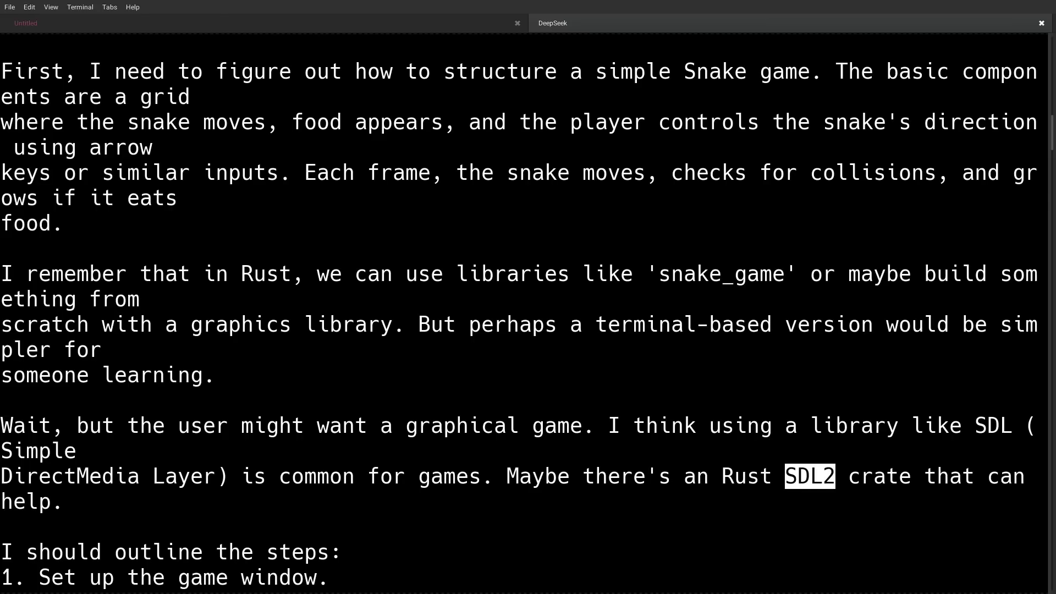
{"action": "key", "text": "Escape"}
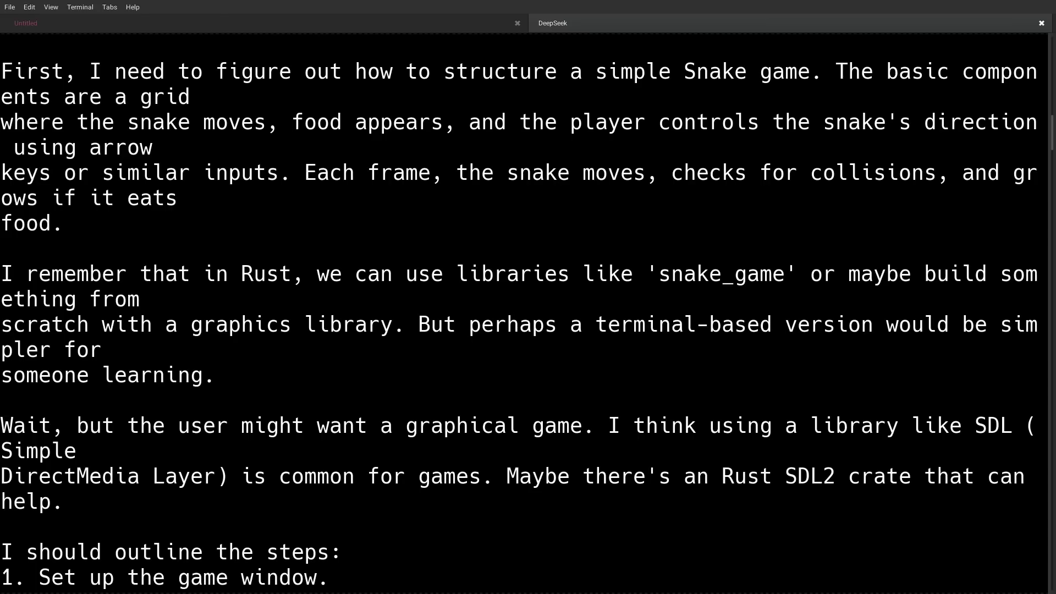
{"action": "left_click_drag", "start_coordinate": [1, 165], "coordinate": [509, 427]}
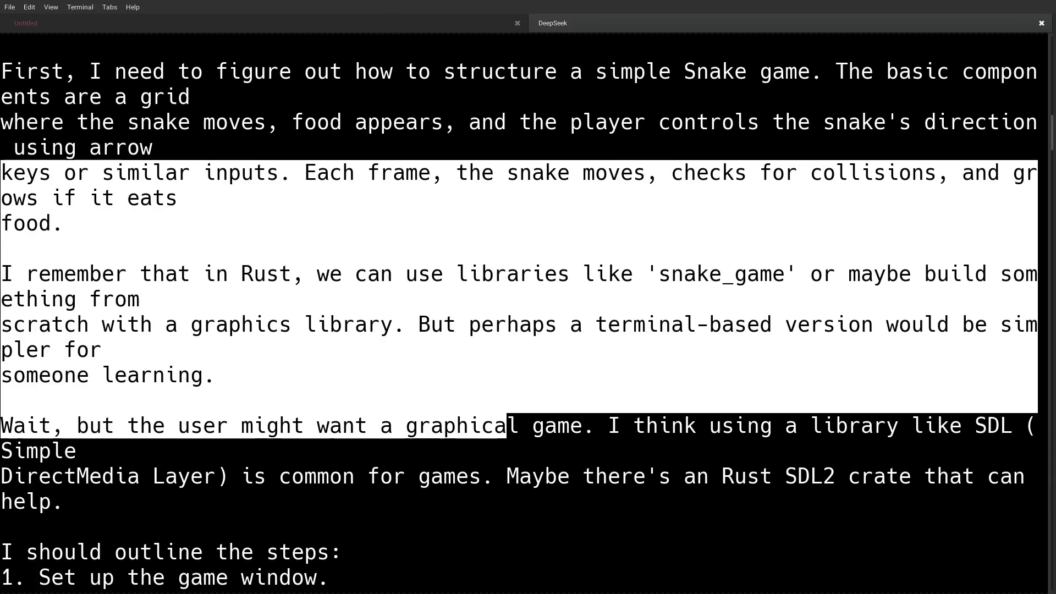
{"action": "left_click", "coordinate": [510, 426]}
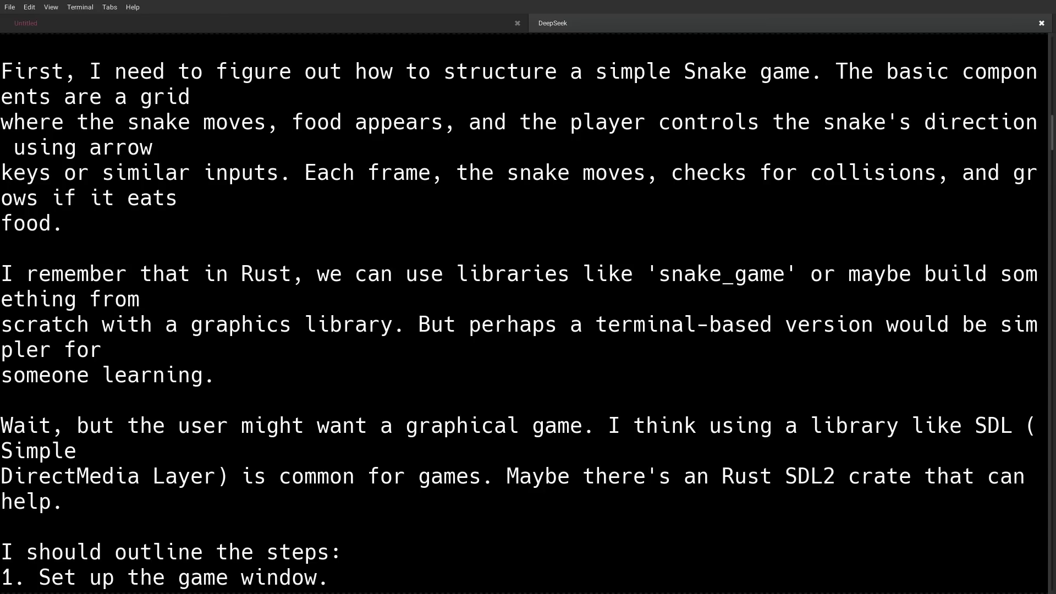
Scroll past </think> to the Rust SDL2 code with the Snake struct and arrow-key handling
{"action": "scroll", "coordinate": [528, 308], "scroll_direction": "down", "scroll_amount": 13}
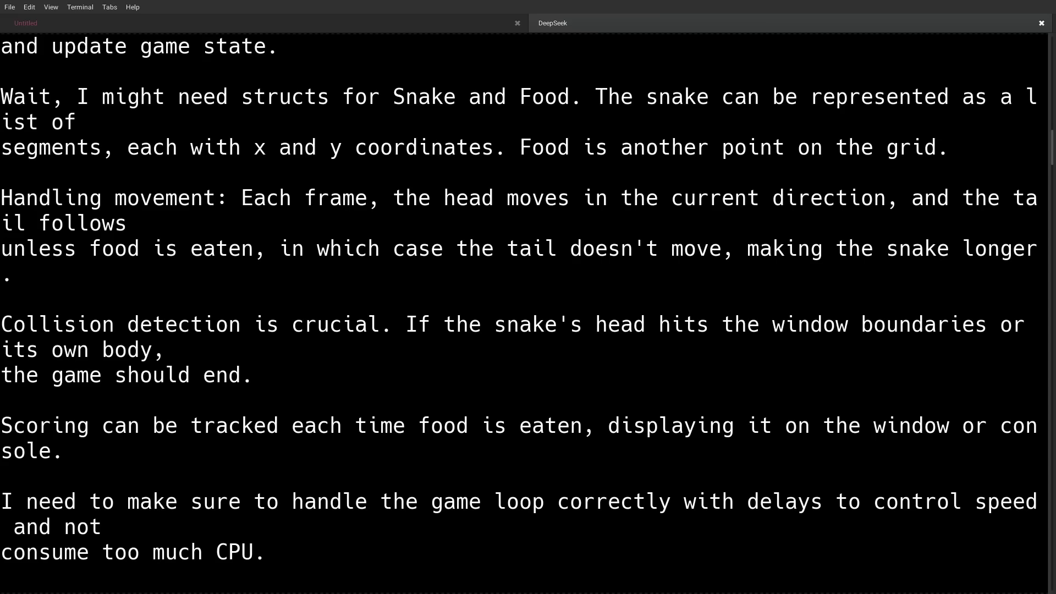
{"action": "scroll", "coordinate": [528, 308], "scroll_direction": "down", "scroll_amount": 8}
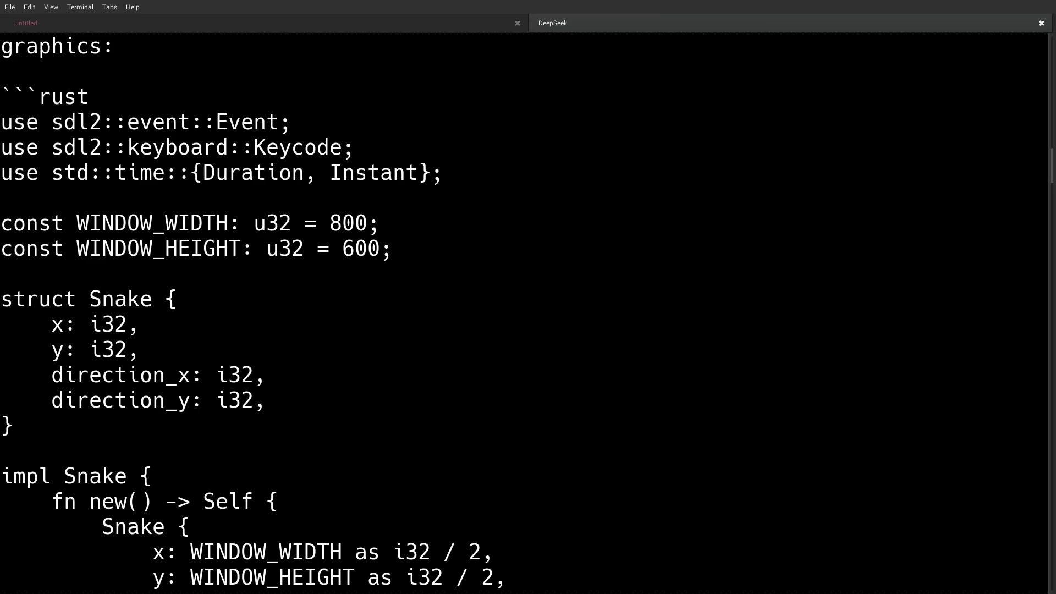
{"action": "scroll", "coordinate": [528, 308], "scroll_direction": "down", "scroll_amount": 14}
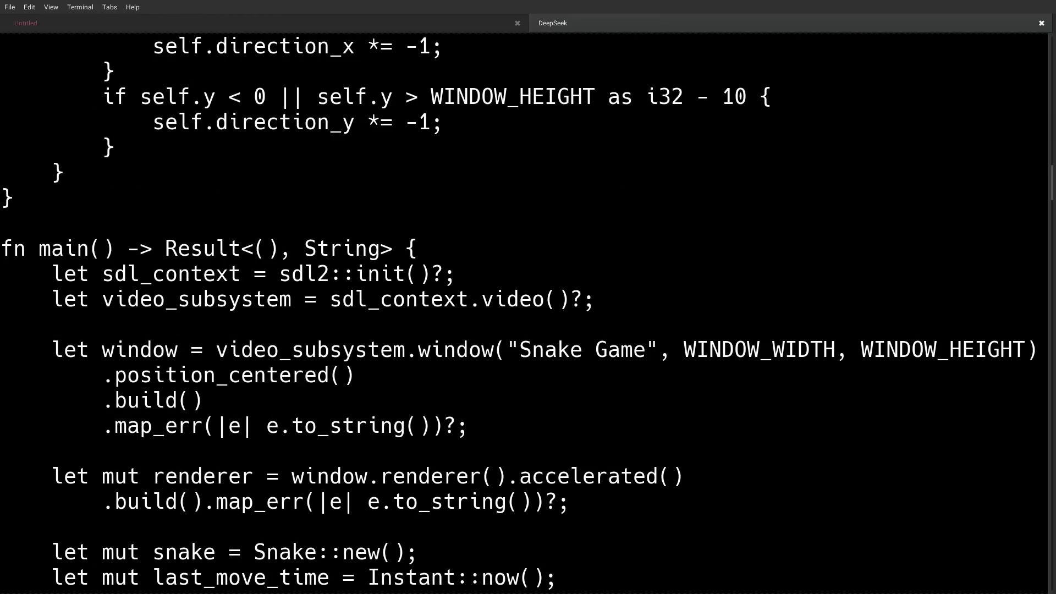
{"action": "scroll", "coordinate": [528, 308], "scroll_direction": "down", "scroll_amount": 8}
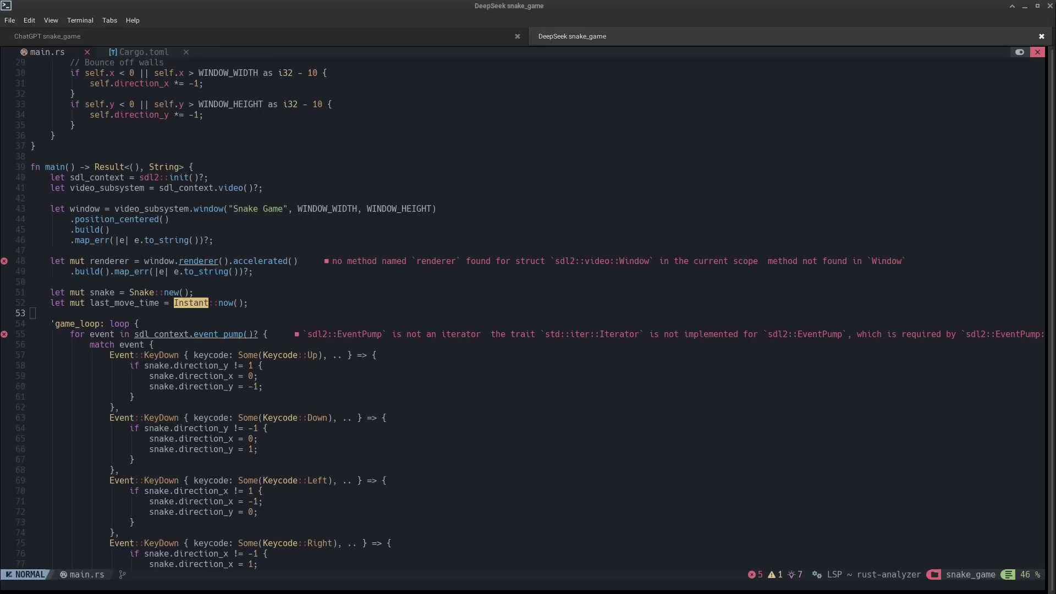
Bring DeepSeek's main.rs full screen and read from the imports down to main's setup code
{"action": "key", "text": "alt+Tab"}
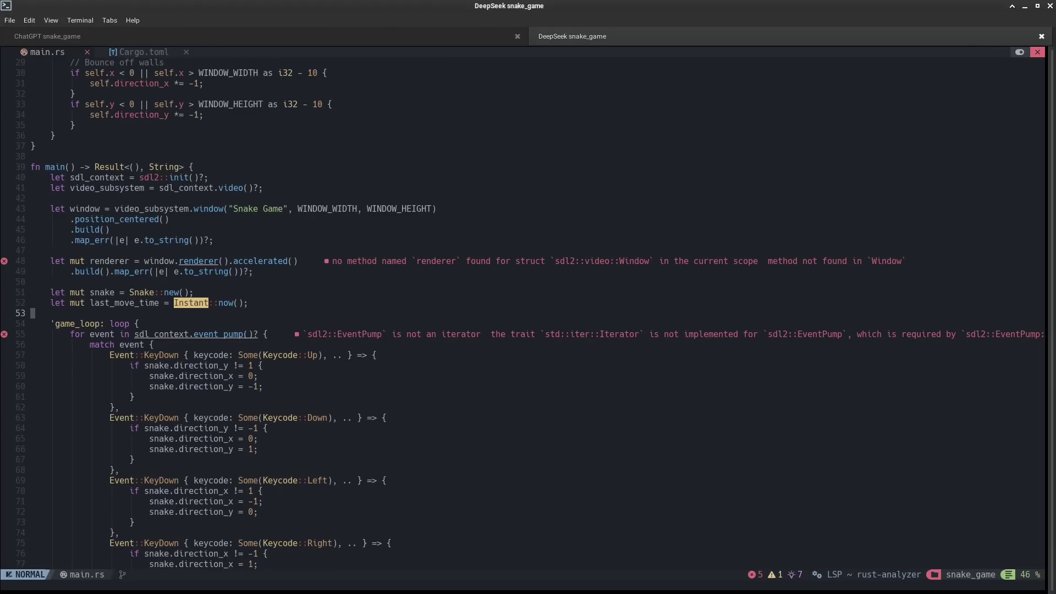
{"action": "key", "text": "F11"}
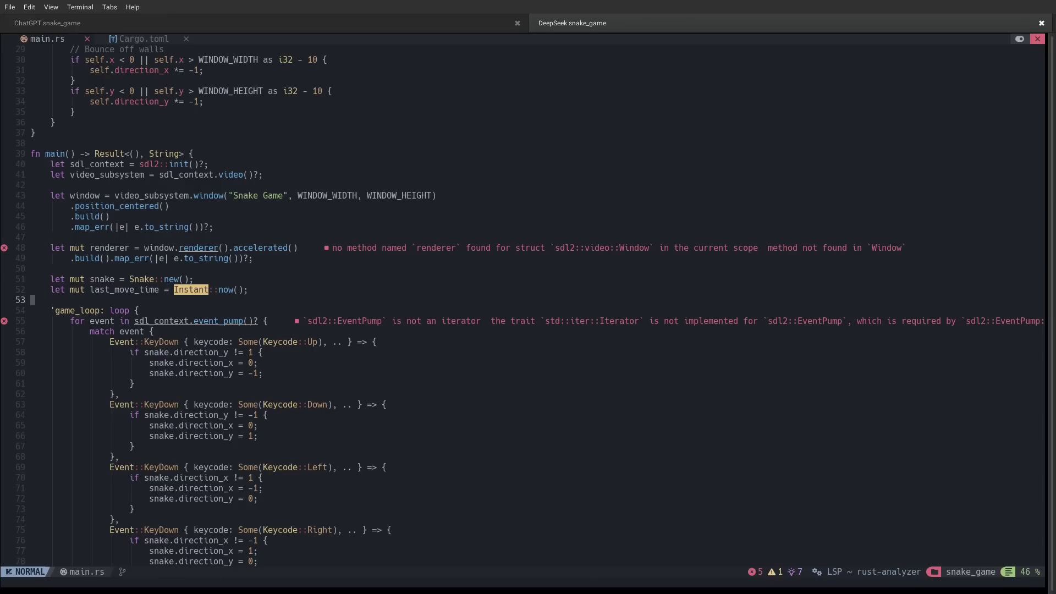
{"action": "key", "text": "k"}
{"action": "key", "text": "k"}
{"action": "key", "text": "k"}
{"action": "key", "text": "k"}
{"action": "key", "text": "k"}
{"action": "key", "text": "k"}
{"action": "key", "text": "k"}
{"action": "key", "text": "k"}
{"action": "key", "text": "k"}
{"action": "key", "text": "k"}
{"action": "key", "text": "k"}
{"action": "key", "text": "k"}
{"action": "key", "text": "k"}
{"action": "key", "text": "k"}
{"action": "key", "text": "k"}
{"action": "key", "text": "k"}
{"action": "key", "text": "k"}
{"action": "key", "text": "k"}
{"action": "key", "text": "k"}
{"action": "key", "text": "k"}
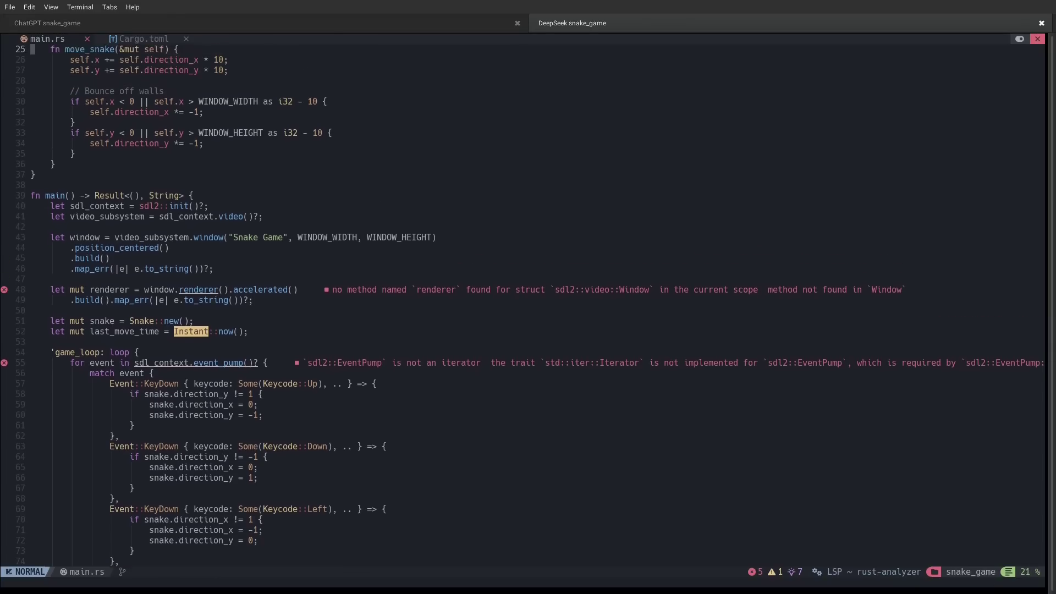
{"action": "key", "text": "k"}
{"action": "key", "text": "k"}
{"action": "key", "text": "k"}
{"action": "key", "text": "k"}
{"action": "key", "text": "k"}
{"action": "key", "text": "k"}
{"action": "key", "text": "k"}
{"action": "key", "text": "k"}
{"action": "key", "text": "k"}
{"action": "key", "text": "k"}
{"action": "key", "text": "k"}
{"action": "key", "text": "k"}
{"action": "key", "text": "k"}
{"action": "key", "text": "k"}
{"action": "key", "text": "k"}
{"action": "key", "text": "k"}
{"action": "key", "text": "k"}
{"action": "key", "text": "k"}
{"action": "key", "text": "k"}
{"action": "key", "text": "k"}
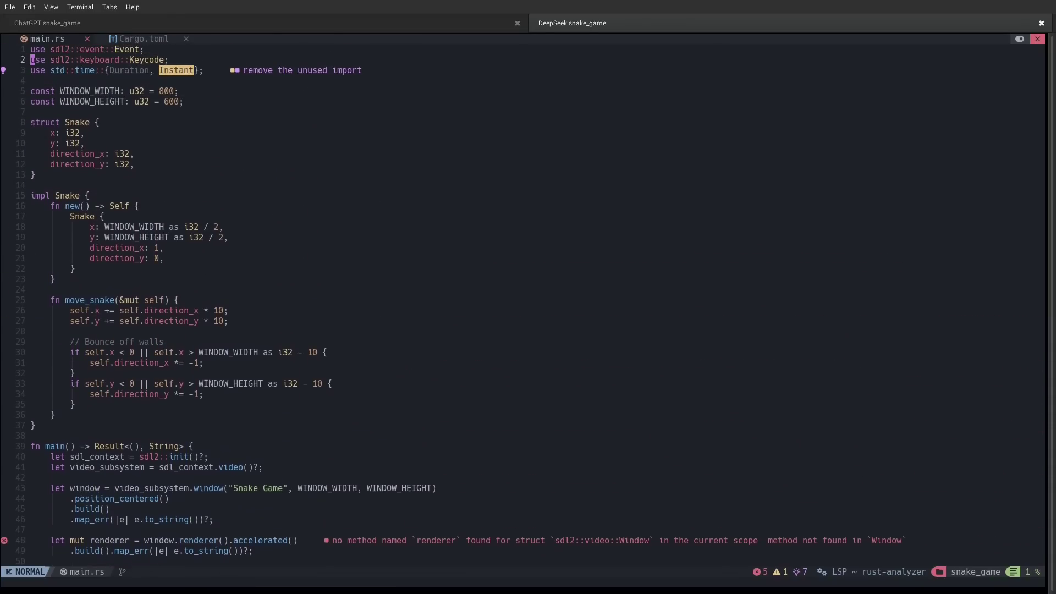
{"action": "key", "text": "j"}
{"action": "key", "text": "w"}
{"action": "key", "text": "w"}
{"action": "key", "text": "w"}
{"action": "key", "text": "w"}
{"action": "key", "text": "w"}
{"action": "key", "text": "w"}
{"action": "key", "text": "j"}
{"action": "key", "text": "j"}
{"action": "key", "text": "j"}
{"action": "key", "text": "j"}
{"action": "key", "text": "j"}
{"action": "key", "text": "j"}
{"action": "key", "text": "j"}
{"action": "key", "text": "j"}
{"action": "key", "text": "j"}
{"action": "key", "text": "j"}
{"action": "key", "text": "j"}
{"action": "key", "text": "j"}
{"action": "key", "text": "j"}
{"action": "key", "text": "j"}
{"action": "key", "text": "j"}
{"action": "key", "text": "j"}
{"action": "key", "text": "j"}
{"action": "key", "text": "j"}
{"action": "key", "text": "j"}
{"action": "key", "text": "j"}
{"action": "key", "text": "j"}
{"action": "key", "text": "j"}
{"action": "key", "text": "j"}
{"action": "key", "text": "j"}
{"action": "key", "text": "j"}
{"action": "key", "text": "j"}
{"action": "key", "text": "j"}
{"action": "key", "text": "j"}
{"action": "key", "text": "j"}
{"action": "key", "text": "j"}
{"action": "key", "text": "j"}
{"action": "key", "text": "j"}
{"action": "key", "text": "j"}
{"action": "key", "text": "j"}
{"action": "key", "text": "j"}
{"action": "key", "text": "j"}
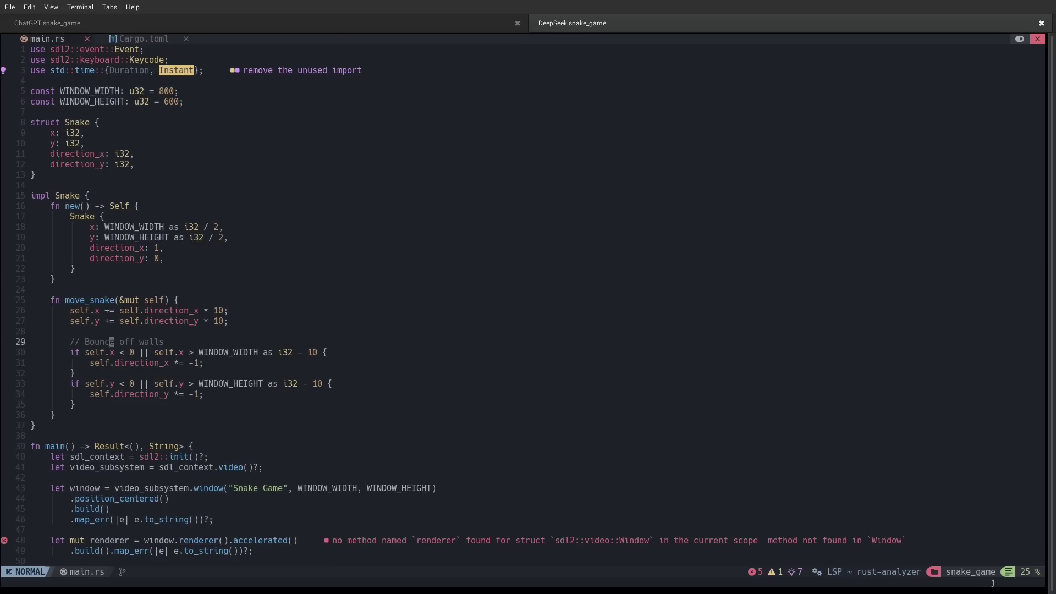
Inspect the renderer and Rect y() error lines, then return to the top of main.rs
{"action": "key", "text": "j"}
{"action": "key", "text": "j"}
{"action": "key", "text": "j"}
{"action": "key", "text": "j"}
{"action": "key", "text": "j"}
{"action": "key", "text": "j"}
{"action": "key", "text": "j"}
{"action": "key", "text": "j"}
{"action": "key", "text": "j"}
{"action": "key", "text": "k"}
{"action": "key", "text": "k"}
{"action": "key", "text": "j"}
{"action": "key", "text": "j"}
{"action": "key", "text": "j"}
{"action": "key", "text": "j"}
{"action": "key", "text": "j"}
{"action": "key", "text": "j"}
{"action": "key", "text": "j"}
{"action": "key", "text": "j"}
{"action": "key", "text": "j"}
{"action": "key", "text": "j"}
{"action": "key", "text": "j"}
{"action": "key", "text": "k"}
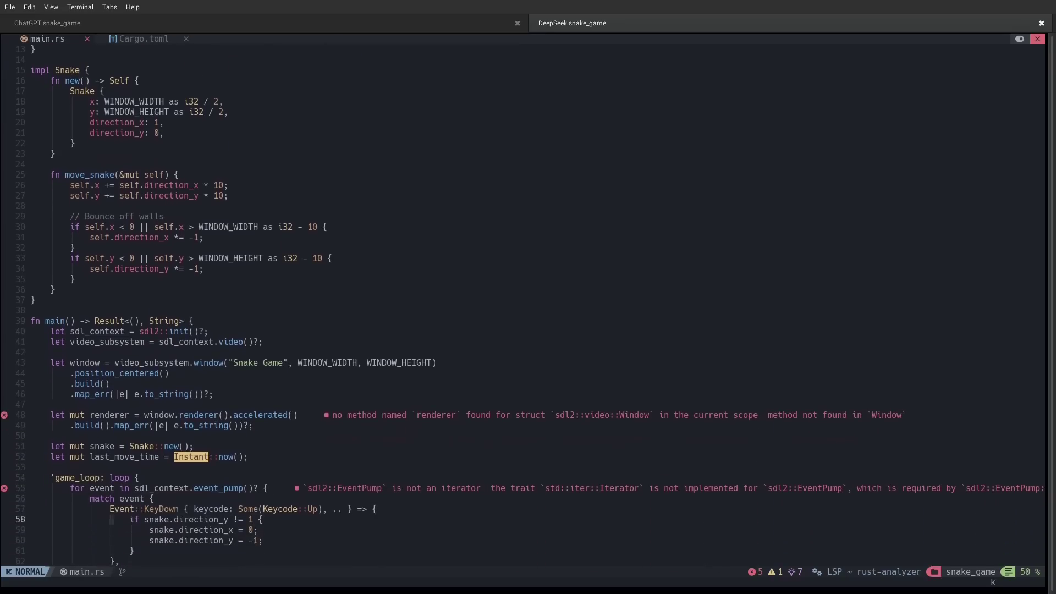
{"action": "key", "text": "k"}
{"action": "key", "text": "k"}
{"action": "key", "text": "k"}
{"action": "key", "text": "k"}
{"action": "key", "text": "k"}
{"action": "key", "text": "k"}
{"action": "key", "text": "k"}
{"action": "key", "text": "k"}
{"action": "key", "text": "k"}
{"action": "key", "text": "k"}
{"action": "key", "text": "l"}
{"action": "key", "text": "l"}
{"action": "key", "text": "l"}
{"action": "key", "text": "l"}
{"action": "key", "text": "l"}
{"action": "key", "text": "l"}
{"action": "key", "text": "l"}
{"action": "key", "text": "l"}
{"action": "key", "text": "l"}
{"action": "key", "text": "l"}
{"action": "key", "text": "l"}
{"action": "key", "text": "l"}
{"action": "key", "text": "l"}
{"action": "key", "text": "l"}
{"action": "key", "text": "l"}
{"action": "key", "text": "l"}
{"action": "key", "text": "l"}
{"action": "key", "text": "l"}
{"action": "key", "text": "l"}
{"action": "key", "text": "l"}
{"action": "key", "text": "j"}
{"action": "key", "text": "j"}
{"action": "key", "text": "j"}
{"action": "key", "text": "j"}
{"action": "key", "text": "j"}
{"action": "key", "text": "j"}
{"action": "key", "text": "j"}
{"action": "key", "text": "j"}
{"action": "key", "text": "j"}
{"action": "key", "text": "j"}
{"action": "key", "text": "j"}
{"action": "key", "text": "j"}
{"action": "key", "text": "j"}
{"action": "key", "text": "j"}
{"action": "key", "text": "j"}
{"action": "key", "text": "j"}
{"action": "key", "text": "j"}
{"action": "key", "text": "j"}
{"action": "key", "text": "j"}
{"action": "key", "text": "j"}
{"action": "key", "text": "j"}
{"action": "key", "text": "j"}
{"action": "key", "text": "j"}
{"action": "key", "text": "j"}
{"action": "key", "text": "j"}
{"action": "key", "text": "j"}
{"action": "key", "text": "j"}
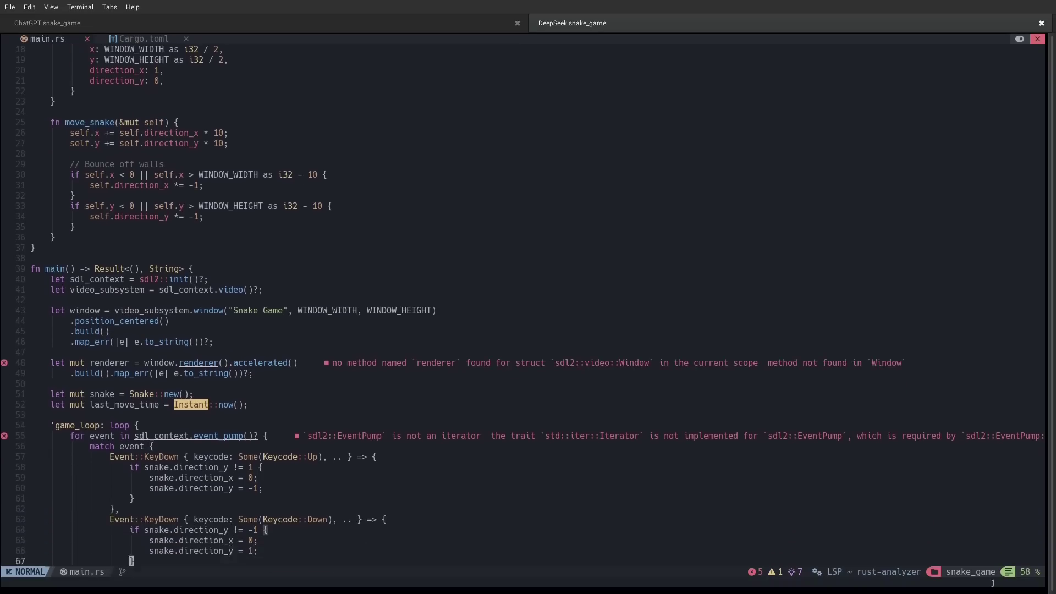
{"action": "key", "text": "j"}
{"action": "key", "text": "j"}
{"action": "key", "text": "j"}
{"action": "key", "text": "j"}
{"action": "key", "text": "j"}
{"action": "key", "text": "j"}
{"action": "key", "text": "j"}
{"action": "key", "text": "j"}
{"action": "key", "text": "j"}
{"action": "key", "text": "j"}
{"action": "key", "text": "j"}
{"action": "key", "text": "j"}
{"action": "key", "text": "j"}
{"action": "key", "text": "j"}
{"action": "key", "text": "j"}
{"action": "key", "text": "j"}
{"action": "key", "text": "j"}
{"action": "key", "text": "j"}
{"action": "key", "text": "j"}
{"action": "key", "text": "j"}
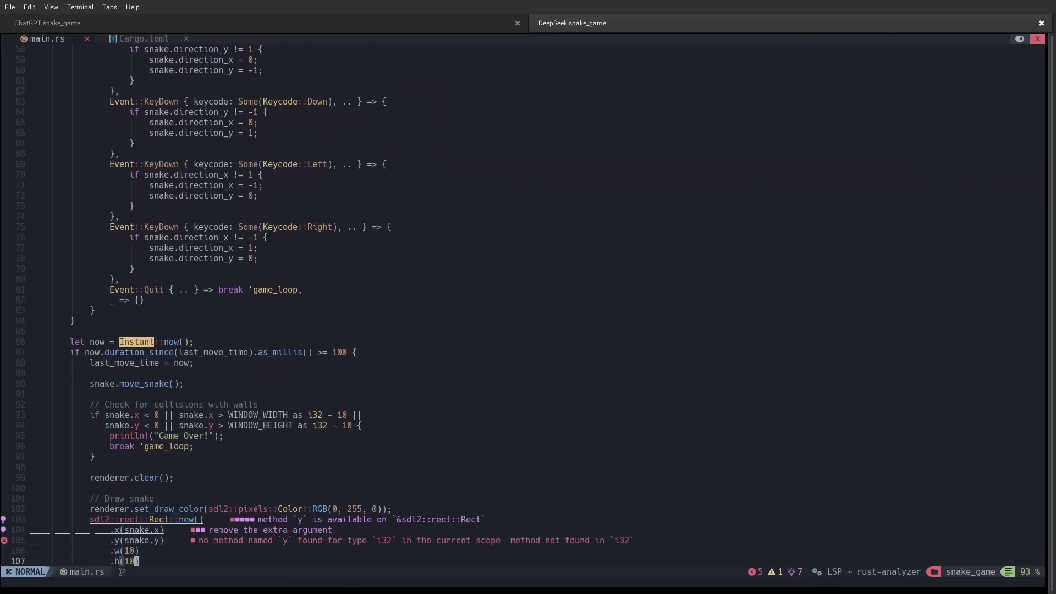
{"action": "key", "text": "k"}
{"action": "key", "text": "k"}
{"action": "key", "text": "k"}
{"action": "key", "text": "k"}
{"action": "key", "text": "k"}
{"action": "key", "text": "k"}
{"action": "key", "text": "k"}
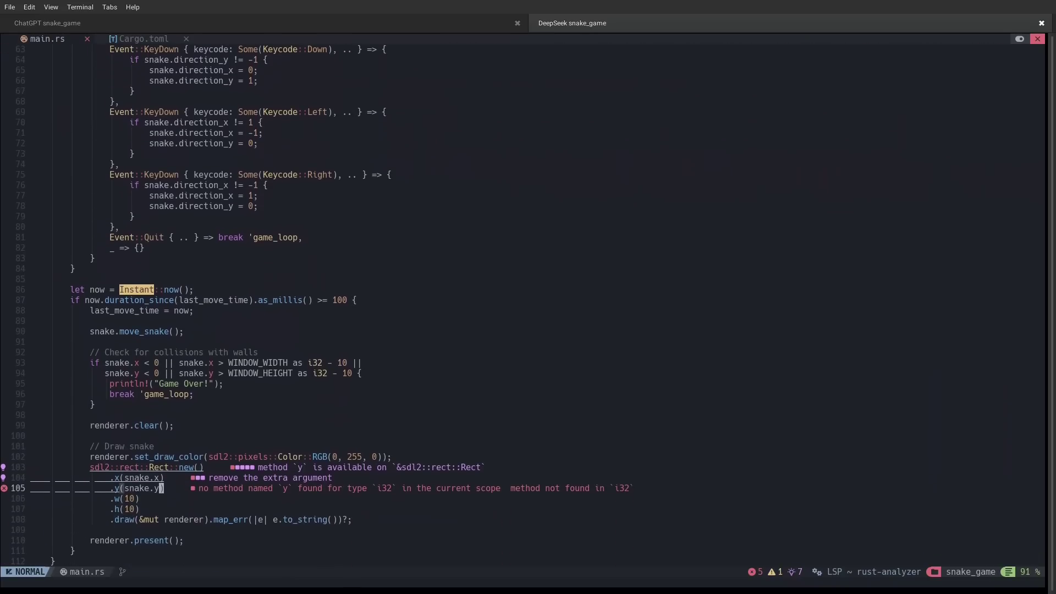
{"action": "key", "text": "j"}
{"action": "key", "text": "j"}
{"action": "key", "text": "j"}
{"action": "key", "text": "j"}
{"action": "key", "text": "j"}
{"action": "key", "text": "j"}
{"action": "key", "text": "j"}
{"action": "key", "text": "j"}
{"action": "key", "text": "j"}
{"action": "key", "text": "j"}
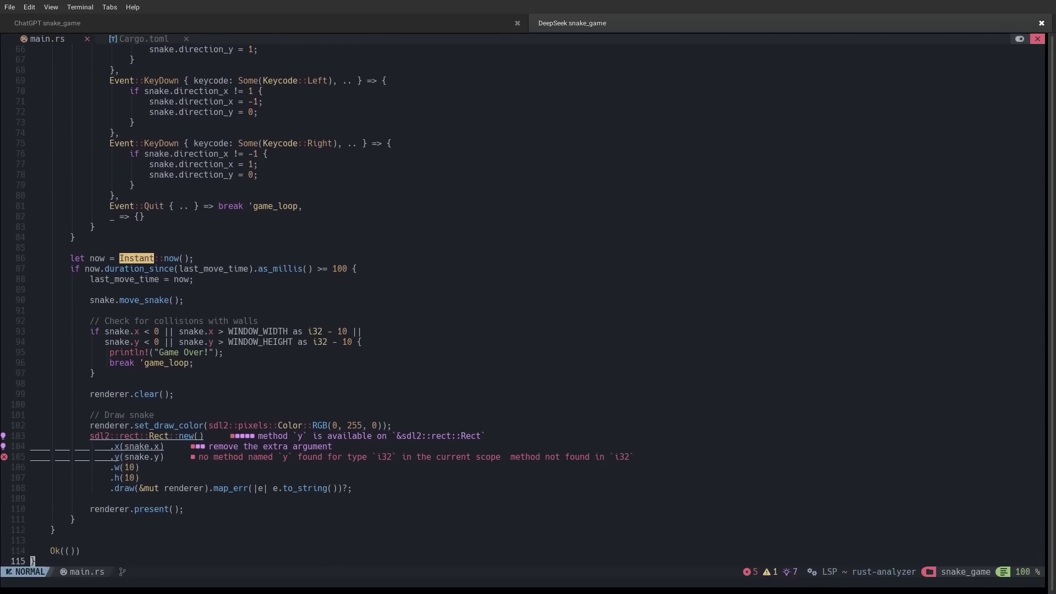
{"action": "key", "text": "g"}
{"action": "key", "text": "g"}
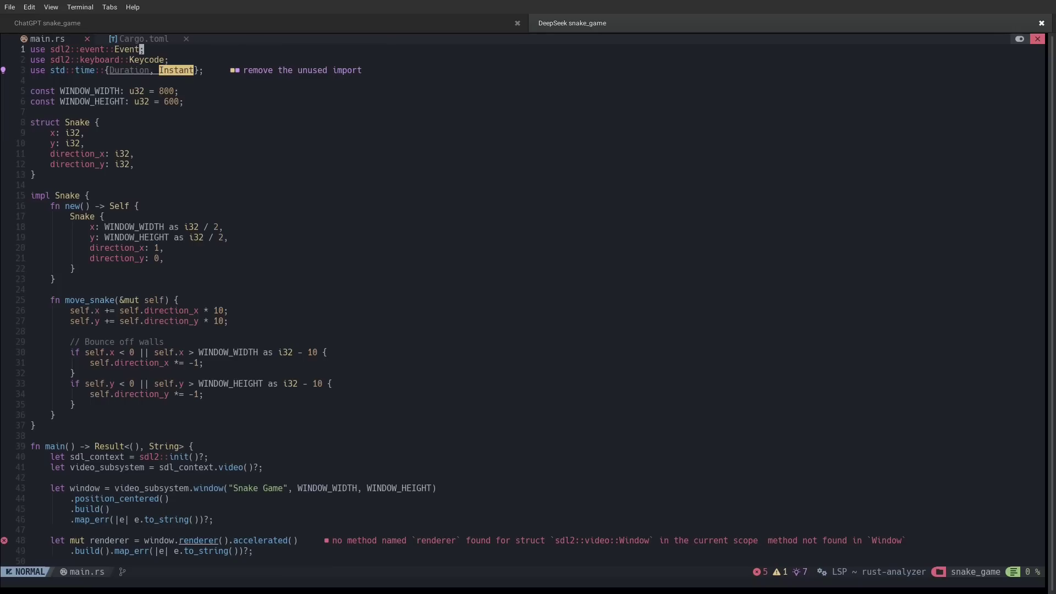
Build and run the snake_game project with cargo run in a shell pane, then close the pane
{"action": "key", "text": "ctrl+backslash"}
{"action": "type", "text": "cargo run"}
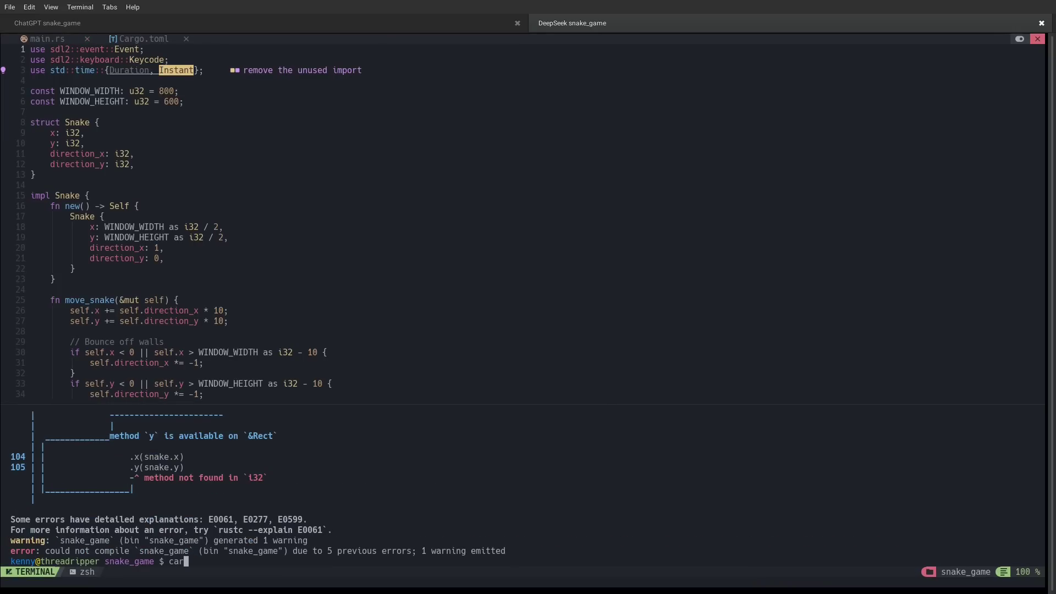
{"action": "key", "text": "Return"}
{"action": "key", "text": "ctrl+backslash"}
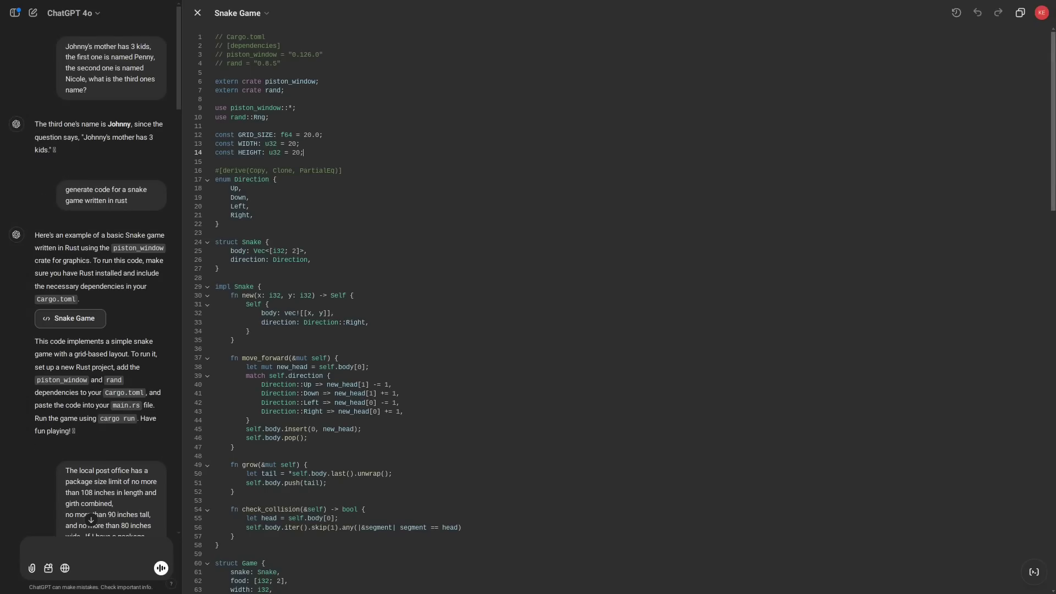
{"action": "scroll", "coordinate": [97, 270], "scroll_direction": "down", "scroll_amount": 1}
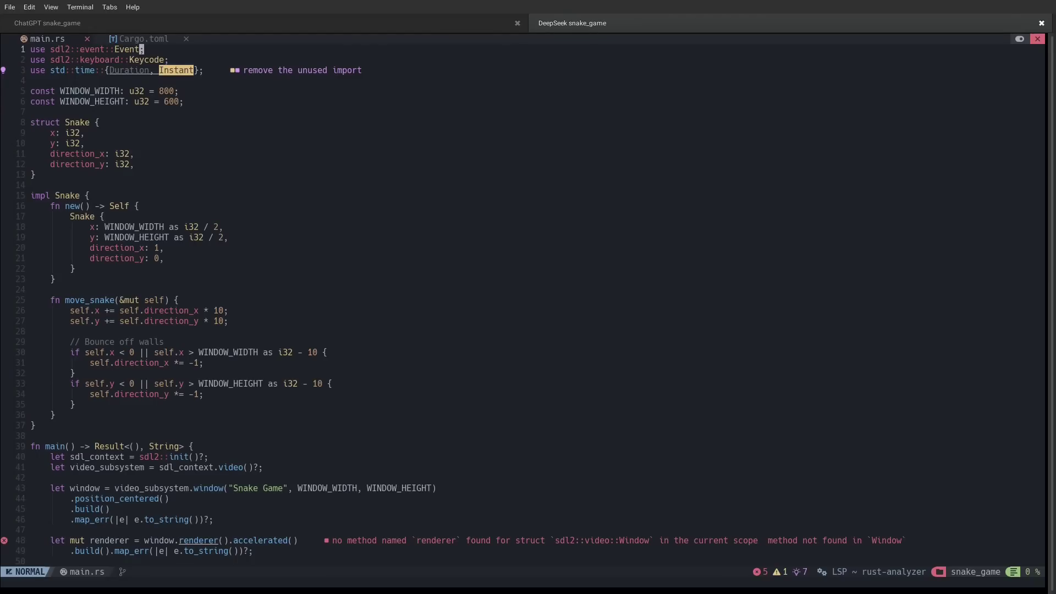
Switch to the ChatGPT snake_game project and hide the shell pane below the code
{"action": "key", "text": "ctrl+Page_Up"}
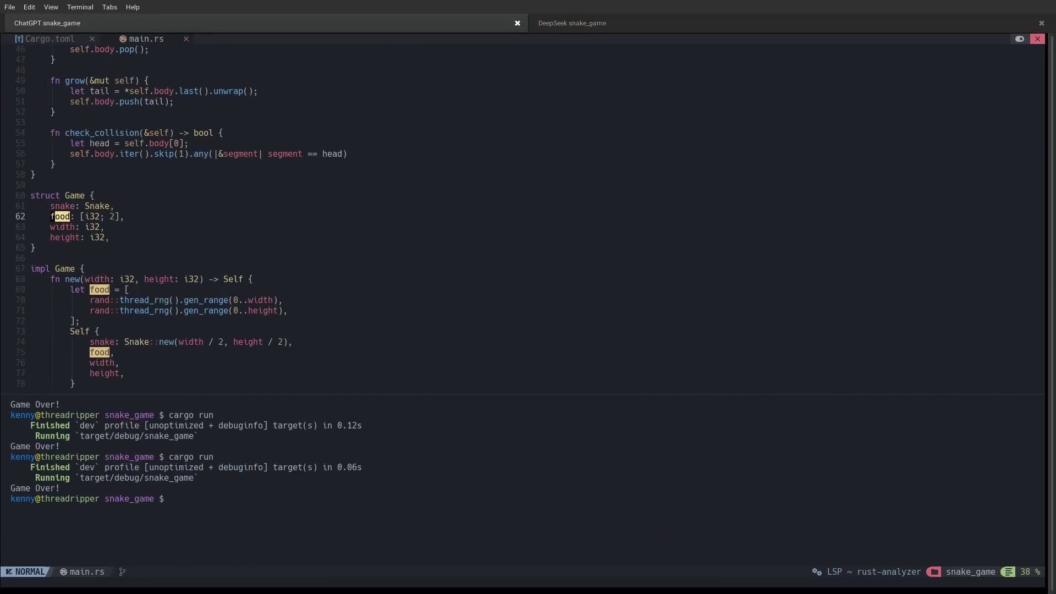
{"action": "key", "text": "ctrl+b"}
{"action": "key", "text": "z"}
{"action": "key", "text": "k"}
Skim ChatGPT's main.rs through the Direction enum and Game struct to the end and back
{"action": "key", "text": "g"}
{"action": "key", "text": "g"}
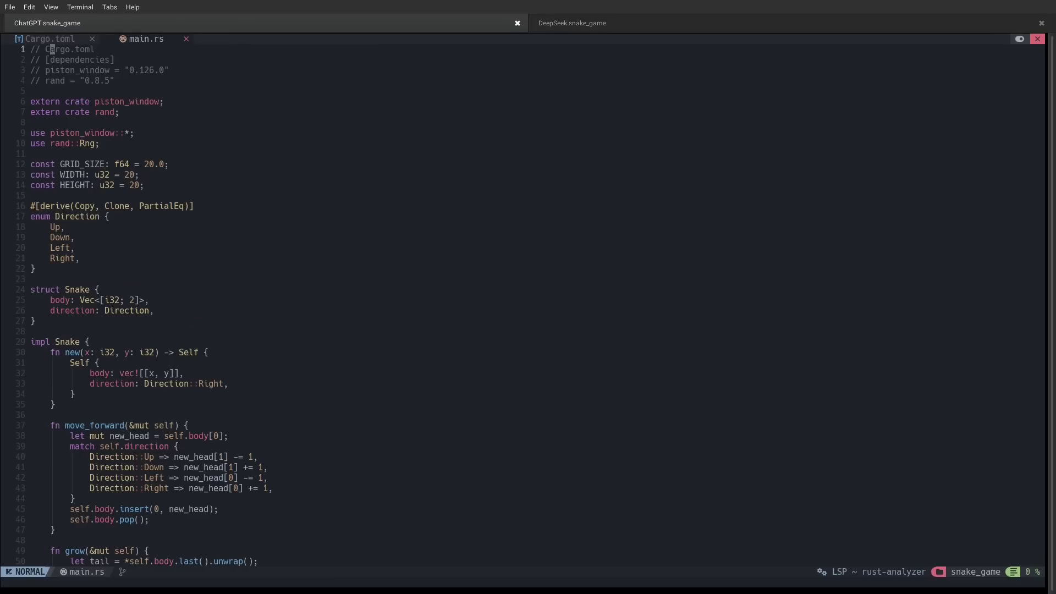
{"action": "key", "text": "j"}
{"action": "key", "text": "j"}
{"action": "key", "text": "j"}
{"action": "key", "text": "j"}
{"action": "key", "text": "j"}
{"action": "key", "text": "j"}
{"action": "key", "text": "j"}
{"action": "key", "text": "j"}
{"action": "key", "text": "j"}
{"action": "key", "text": "j"}
{"action": "key", "text": "j"}
{"action": "key", "text": "j"}
{"action": "key", "text": "j"}
{"action": "key", "text": "j"}
{"action": "key", "text": "j"}
{"action": "key", "text": "j"}
{"action": "key", "text": "j"}
{"action": "key", "text": "j"}
{"action": "key", "text": "j"}
{"action": "key", "text": "j"}
{"action": "key", "text": "j"}
{"action": "key", "text": "j"}
{"action": "key", "text": "j"}
{"action": "key", "text": "j"}
{"action": "key", "text": "j"}
{"action": "key", "text": "j"}
{"action": "key", "text": "j"}
{"action": "key", "text": "j"}
{"action": "key", "text": "j"}
{"action": "key", "text": "j"}
{"action": "key", "text": "j"}
{"action": "key", "text": "j"}
{"action": "key", "text": "j"}
{"action": "key", "text": "j"}
{"action": "key", "text": "j"}
{"action": "key", "text": "j"}
{"action": "key", "text": "j"}
{"action": "key", "text": "j"}
{"action": "key", "text": "j"}
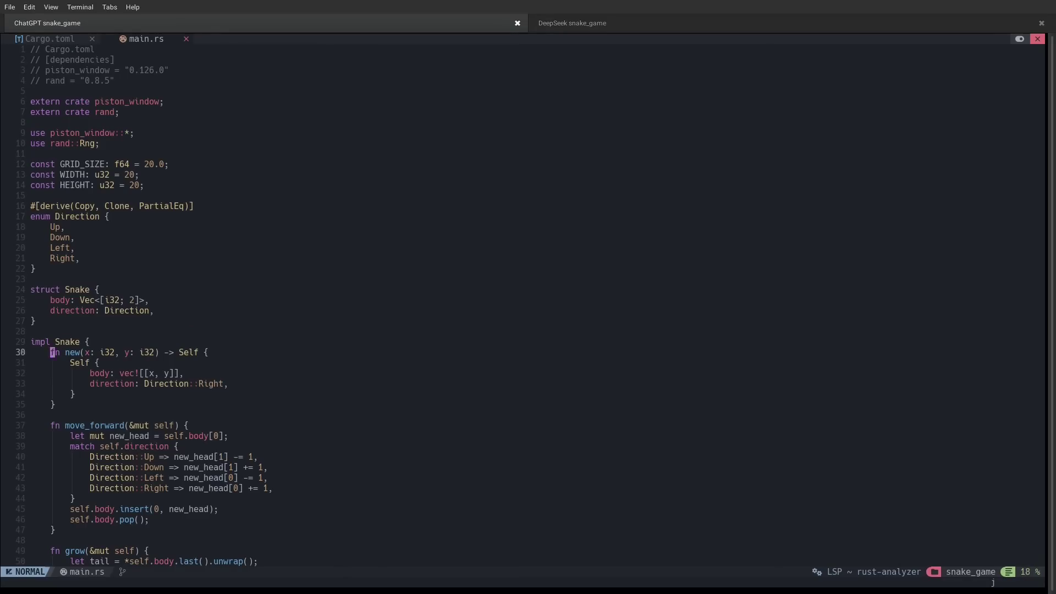
{"action": "key", "text": "j"}
{"action": "key", "text": "j"}
{"action": "key", "text": "j"}
{"action": "key", "text": "j"}
{"action": "key", "text": "j"}
{"action": "key", "text": "j"}
{"action": "key", "text": "j"}
{"action": "key", "text": "j"}
{"action": "key", "text": "j"}
{"action": "key", "text": "j"}
{"action": "key", "text": "j"}
{"action": "key", "text": "j"}
{"action": "key", "text": "j"}
{"action": "key", "text": "j"}
{"action": "key", "text": "j"}
{"action": "key", "text": "j"}
{"action": "key", "text": "j"}
{"action": "key", "text": "j"}
{"action": "key", "text": "j"}
{"action": "key", "text": "j"}
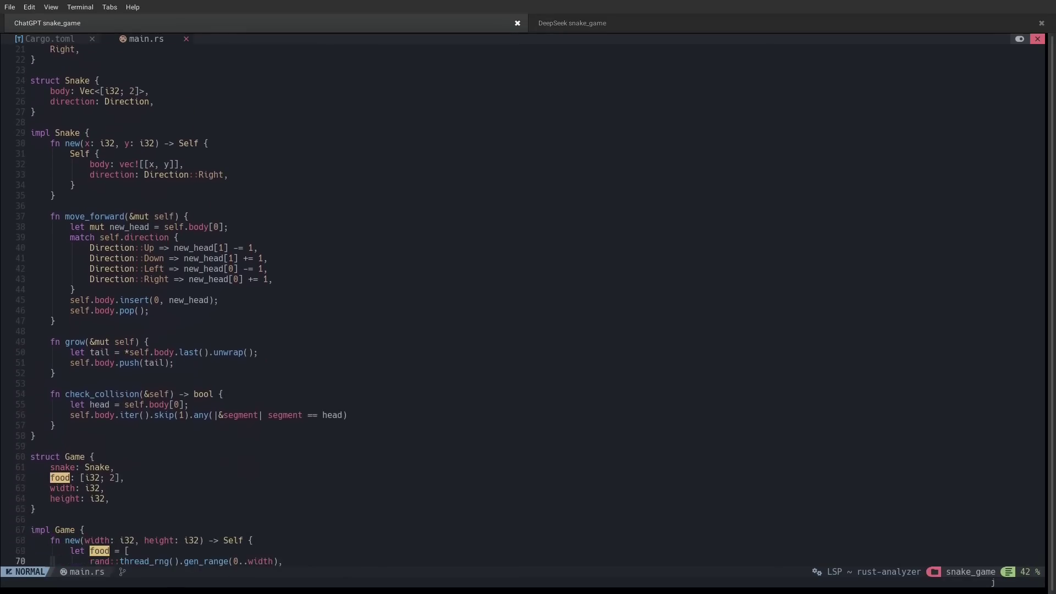
{"action": "key", "text": "j"}
{"action": "key", "text": "j"}
{"action": "key", "text": "j"}
{"action": "key", "text": "j"}
{"action": "key", "text": "j"}
{"action": "key", "text": "j"}
{"action": "key", "text": "j"}
{"action": "key", "text": "j"}
{"action": "key", "text": "j"}
{"action": "key", "text": "j"}
{"action": "key", "text": "j"}
{"action": "key", "text": "j"}
{"action": "key", "text": "j"}
{"action": "key", "text": "j"}
{"action": "key", "text": "j"}
{"action": "key", "text": "j"}
{"action": "key", "text": "j"}
{"action": "key", "text": "j"}
{"action": "key", "text": "j"}
{"action": "key", "text": "j"}
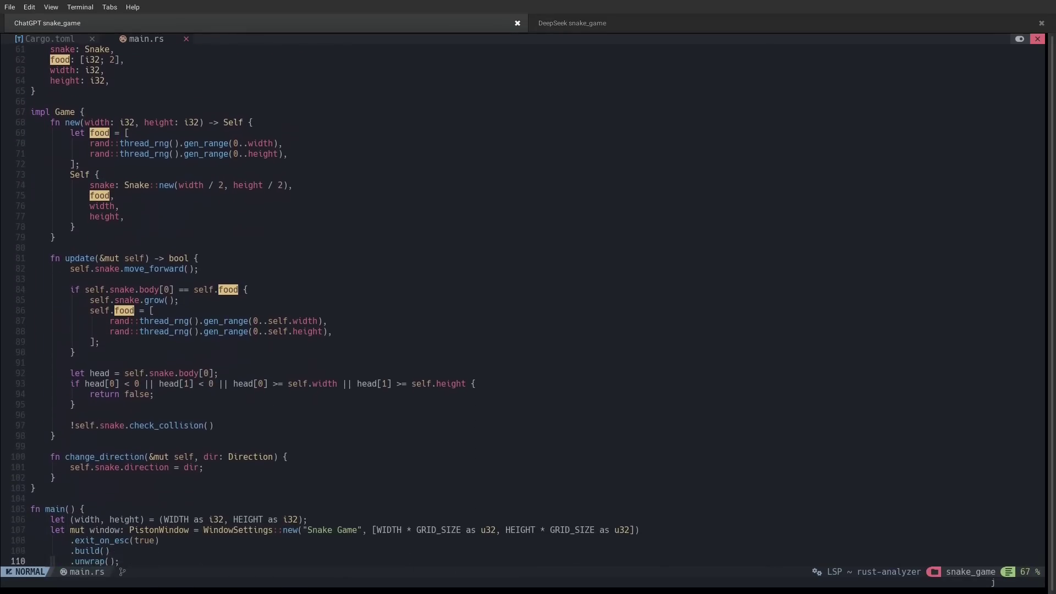
{"action": "key", "text": "j"}
{"action": "key", "text": "j"}
{"action": "key", "text": "j"}
{"action": "key", "text": "j"}
{"action": "key", "text": "j"}
{"action": "key", "text": "j"}
{"action": "key", "text": "j"}
{"action": "key", "text": "j"}
{"action": "key", "text": "j"}
{"action": "key", "text": "j"}
{"action": "key", "text": "j"}
{"action": "key", "text": "j"}
{"action": "key", "text": "j"}
{"action": "key", "text": "j"}
{"action": "key", "text": "j"}
{"action": "key", "text": "j"}
{"action": "key", "text": "j"}
{"action": "key", "text": "j"}
{"action": "key", "text": "j"}
{"action": "key", "text": "j"}
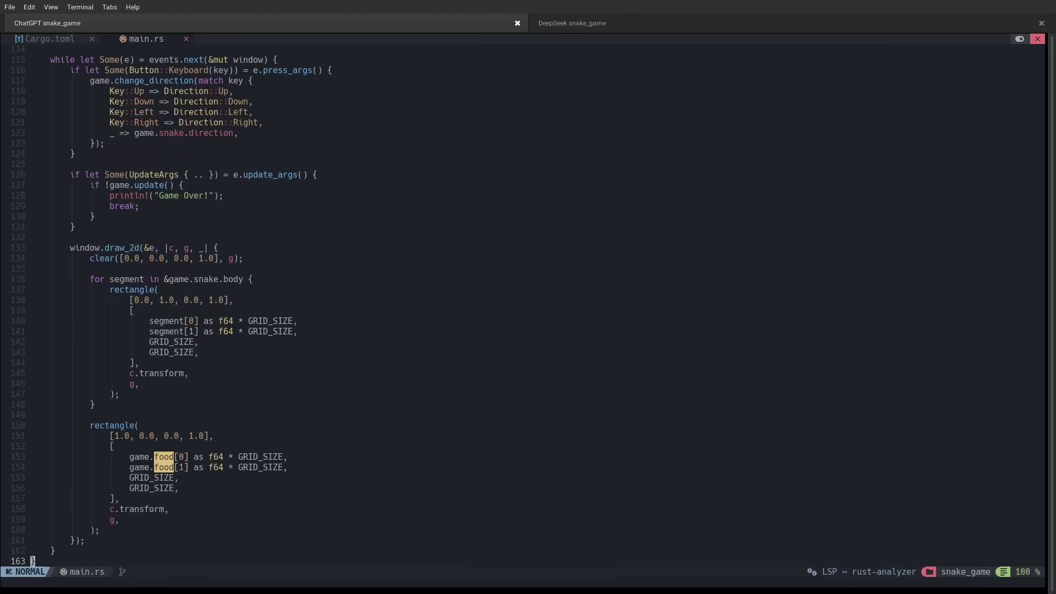
{"action": "key", "text": "g"}
{"action": "key", "text": "g"}
{"action": "key", "text": "shift+g"}
{"action": "key", "text": "g"}
{"action": "key", "text": "g"}
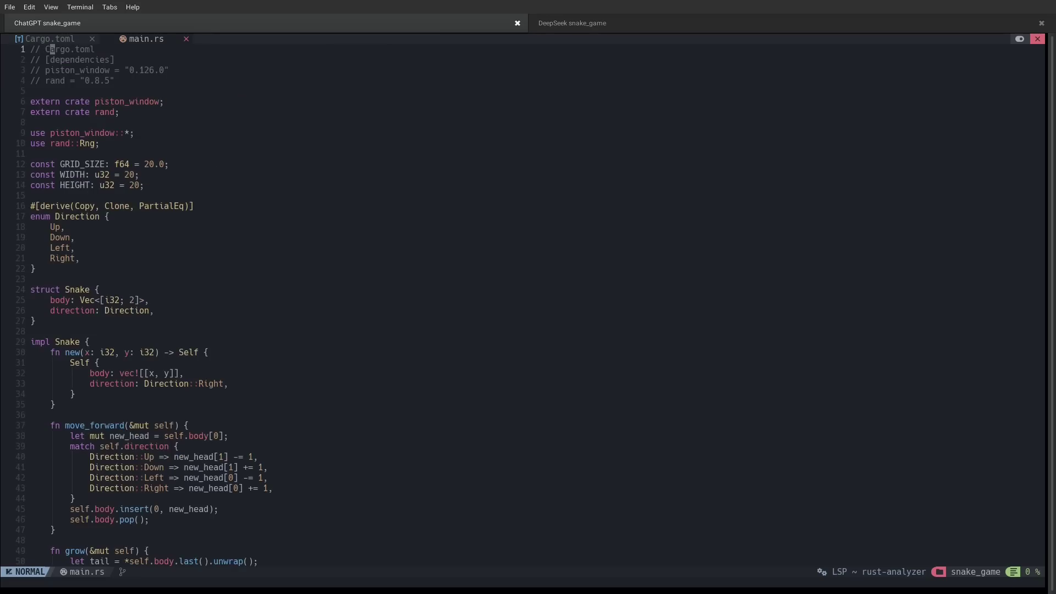
Compare DeepSeek's main.rs from end to top, then return to the ChatGPT version
{"action": "key", "text": "ctrl+Page_Down"}
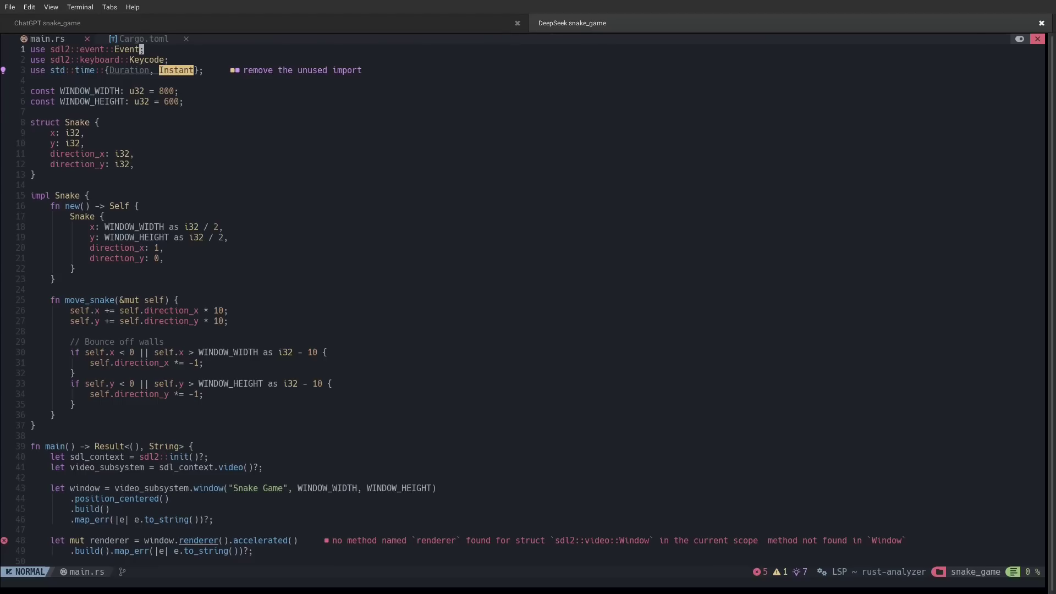
{"action": "key", "text": "shift+g"}
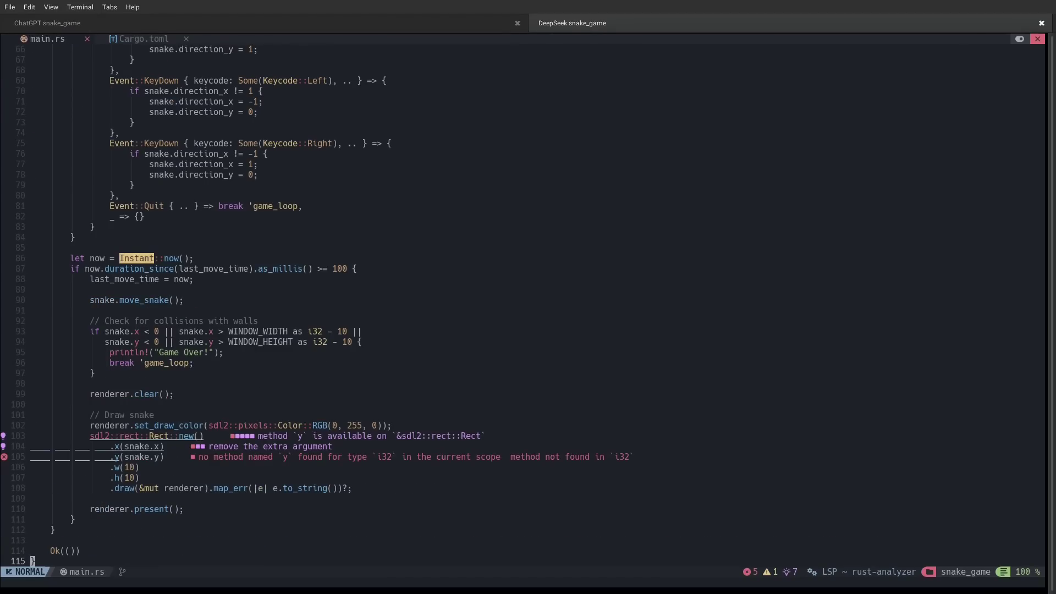
{"action": "key", "text": "g"}
{"action": "key", "text": "g"}
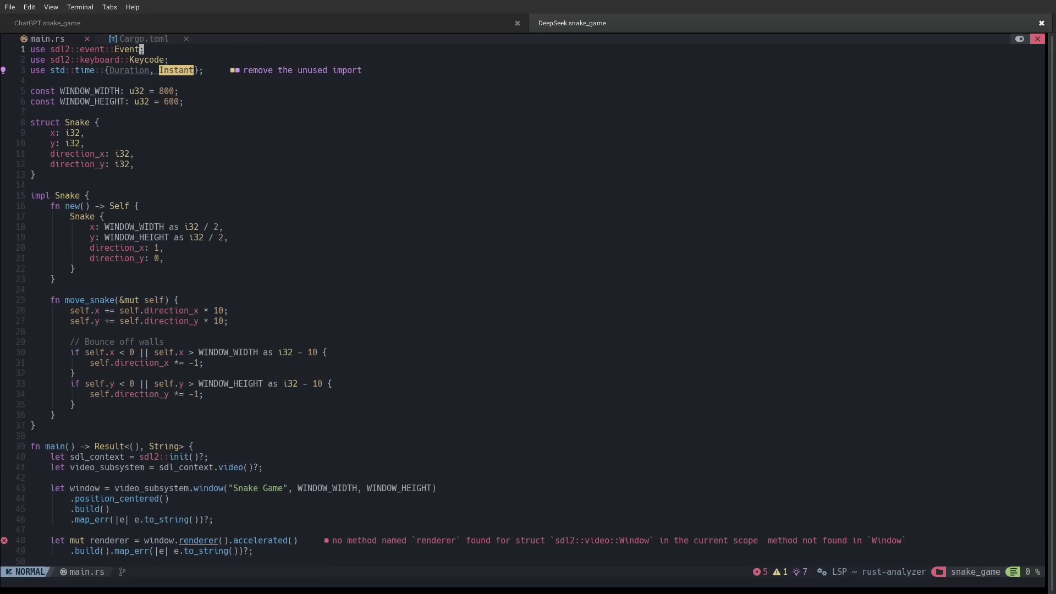
{"action": "key", "text": "ctrl+Page_Up"}
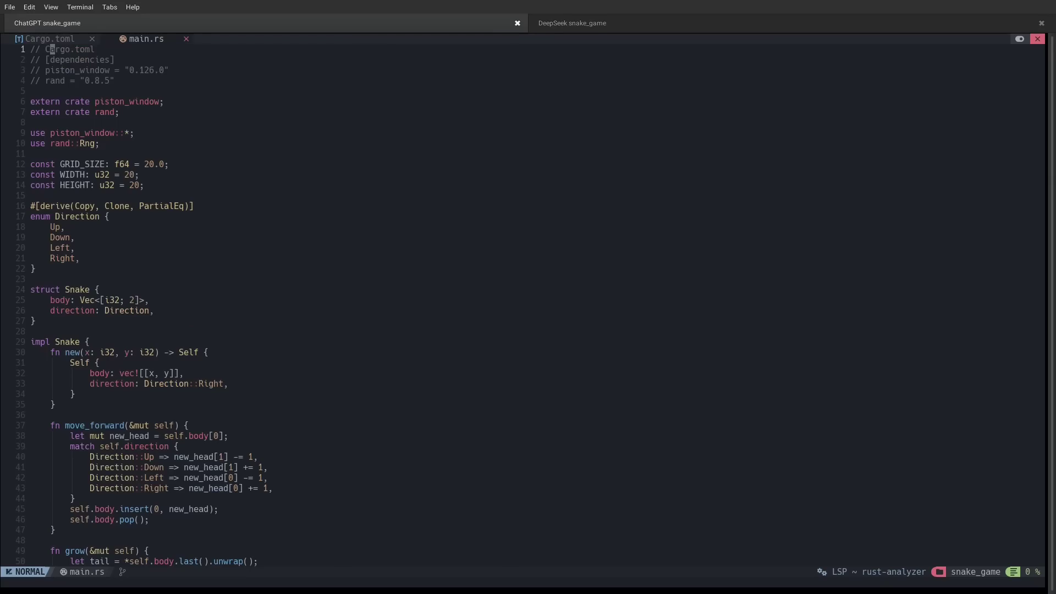
Open a shell split below the code, build the snake game with cargo run, and steer it
{"action": "key", "text": "ctrl+backslash"}
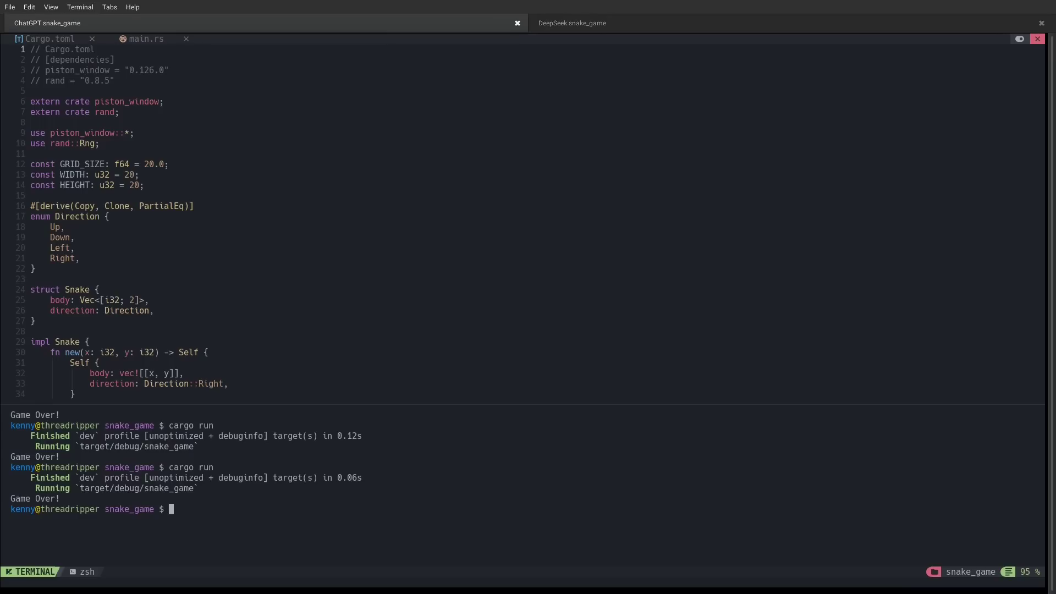
{"action": "type", "text": "cargo run"}
{"action": "key", "text": "Return"}
{"action": "key", "text": "Left"}
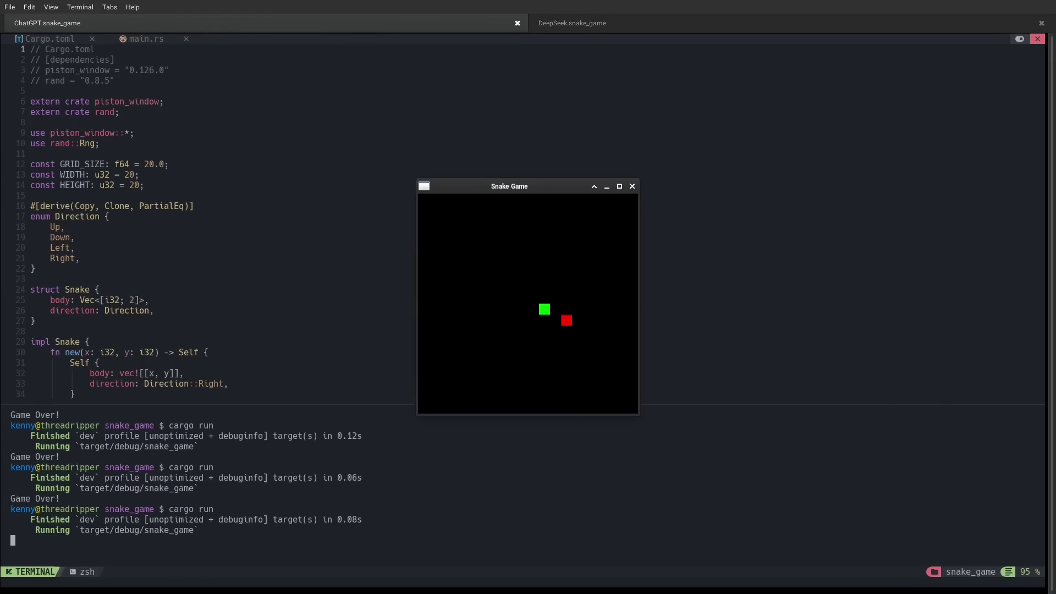
{"action": "key", "text": "Right"}
{"action": "key", "text": "Left"}
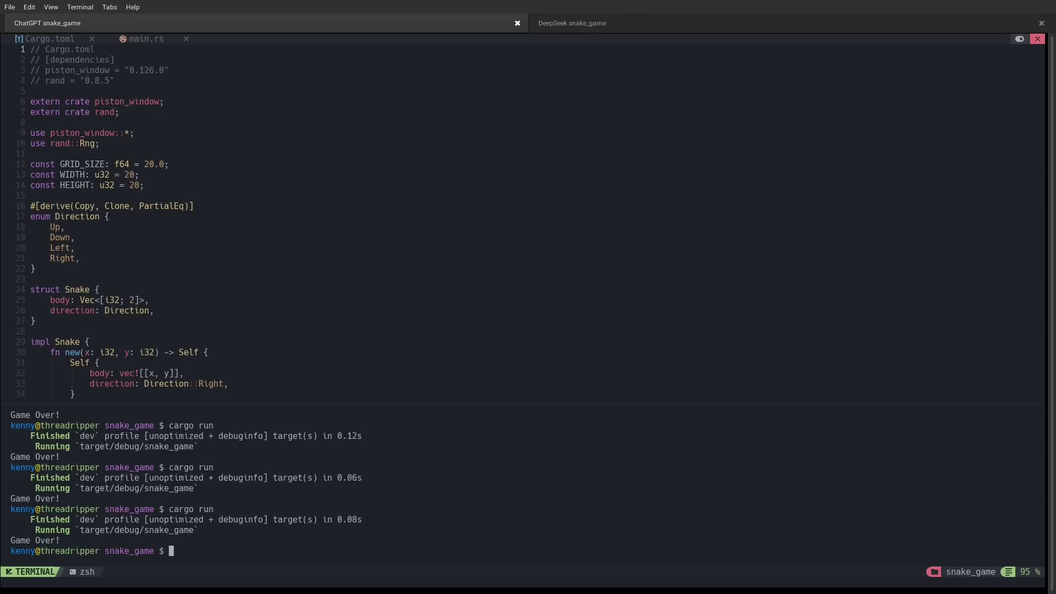
Relaunch the game from history and steer the snake around the board until Game Over
{"action": "key", "text": "Up"}
{"action": "key", "text": "Return"}
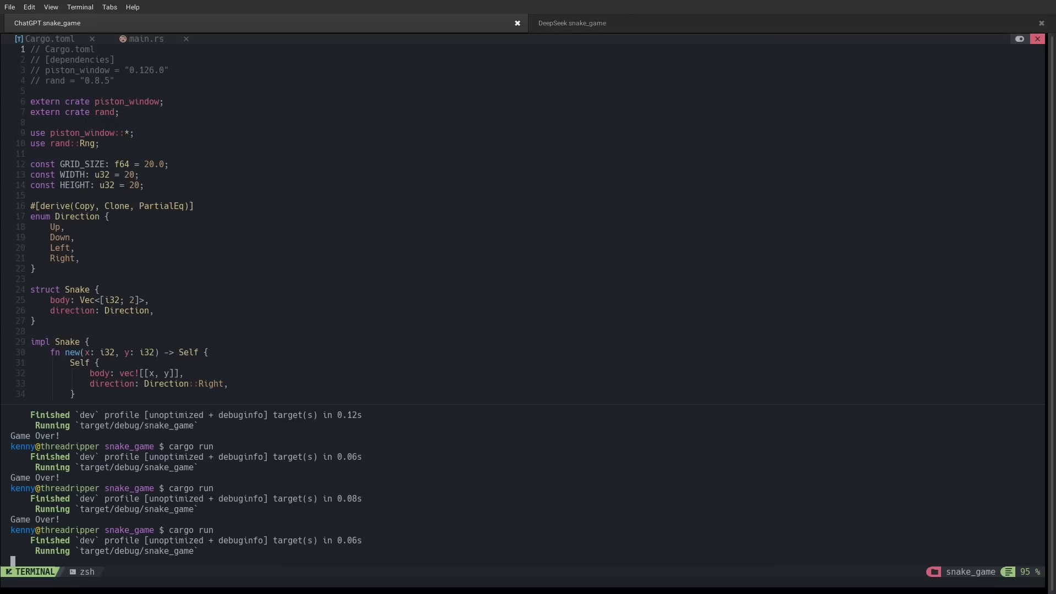
{"action": "key", "text": "Left"}
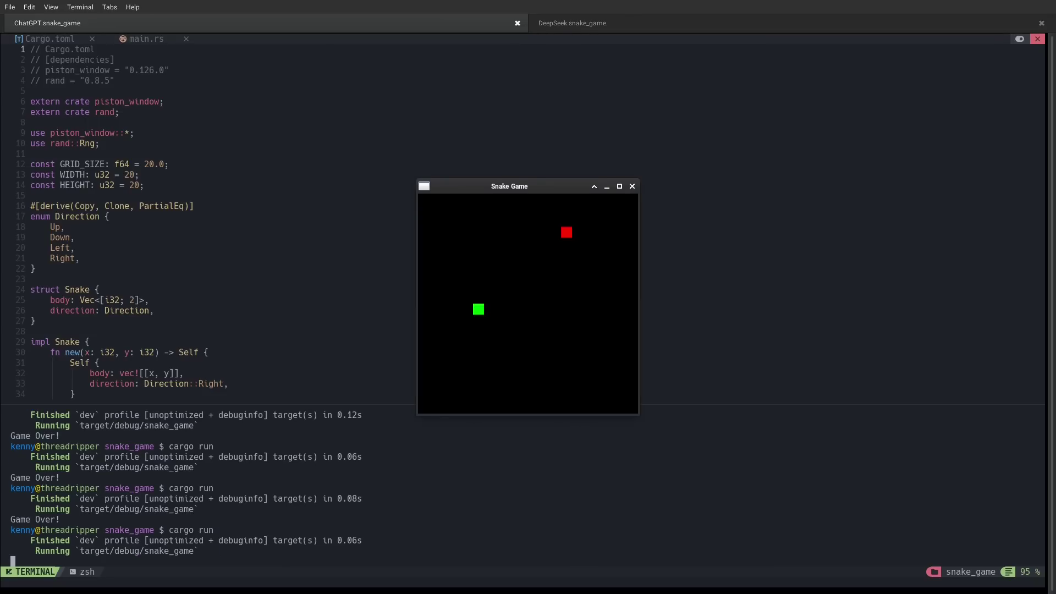
{"action": "key", "text": "Up"}
{"action": "key", "text": "Right"}
{"action": "key", "text": "Down"}
{"action": "key", "text": "Left"}
{"action": "key", "text": "Up"}
{"action": "key", "text": "Left"}
{"action": "key", "text": "Up"}
{"action": "key", "text": "Right"}
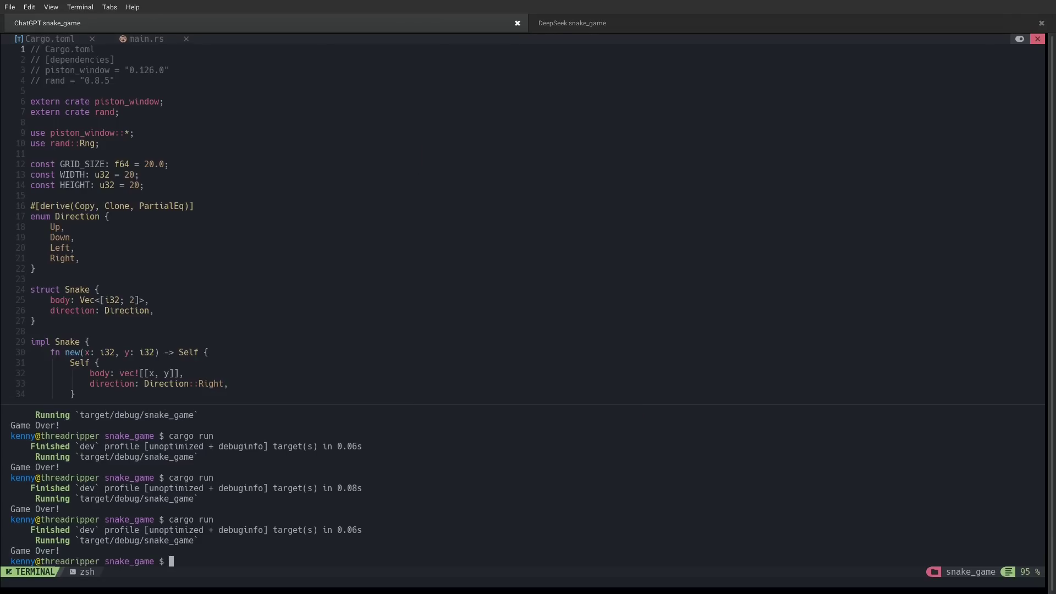
Replay the snake game twice more, steering toward the red food
{"action": "key", "text": "Up"}
{"action": "key", "text": "Return"}
{"action": "key", "text": "Up"}
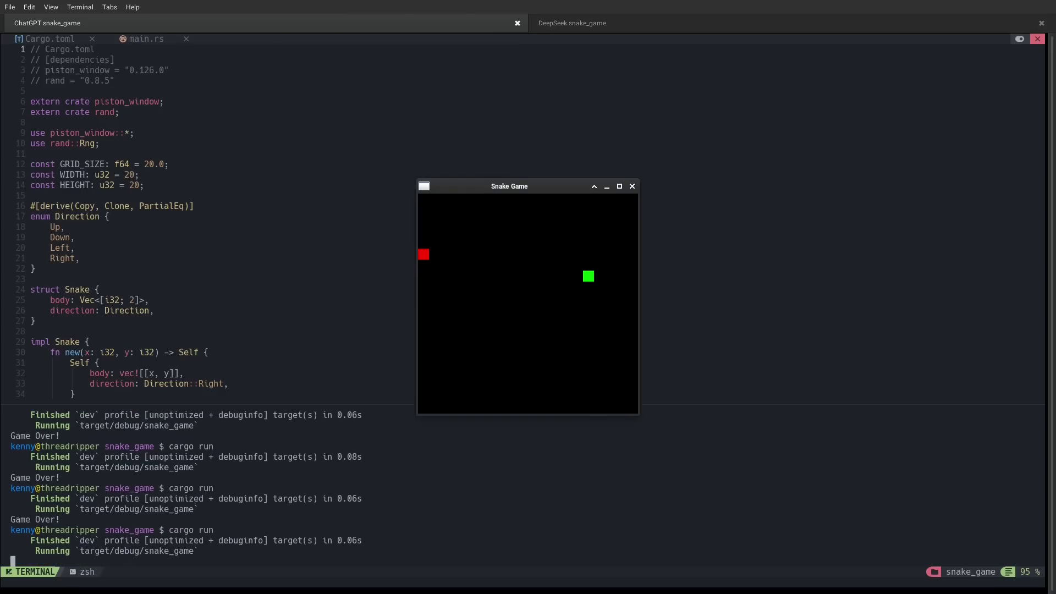
{"action": "key", "text": "Left"}
{"action": "key", "text": "Up"}
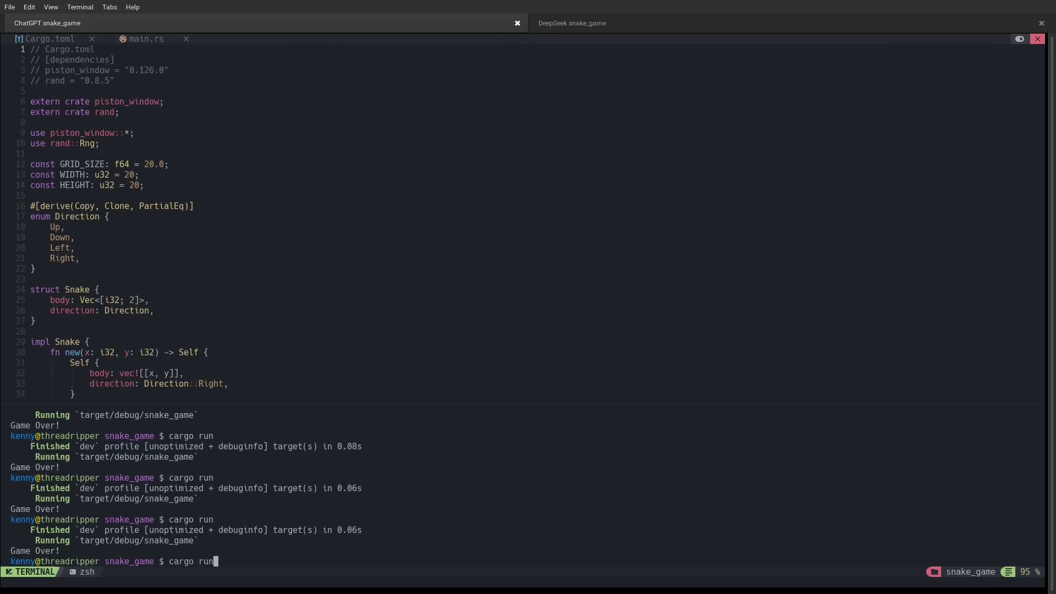
{"action": "key", "text": "Return"}
{"action": "key", "text": "Up"}
{"action": "key", "text": "Left"}
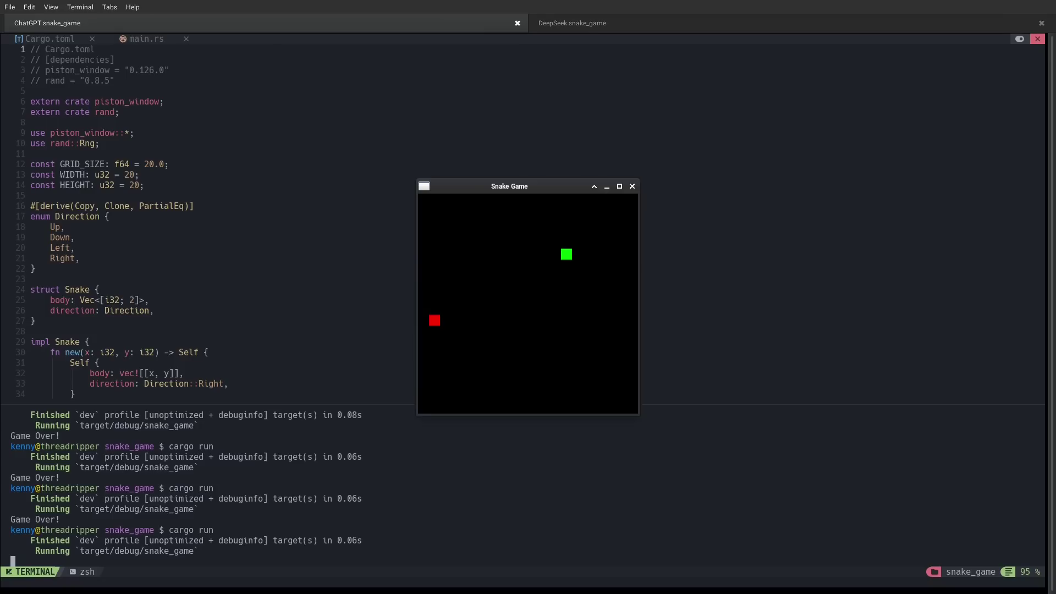
{"action": "key", "text": "Down"}
{"action": "key", "text": "Right"}
{"action": "key", "text": "Up"}
{"action": "key", "text": "Left"}
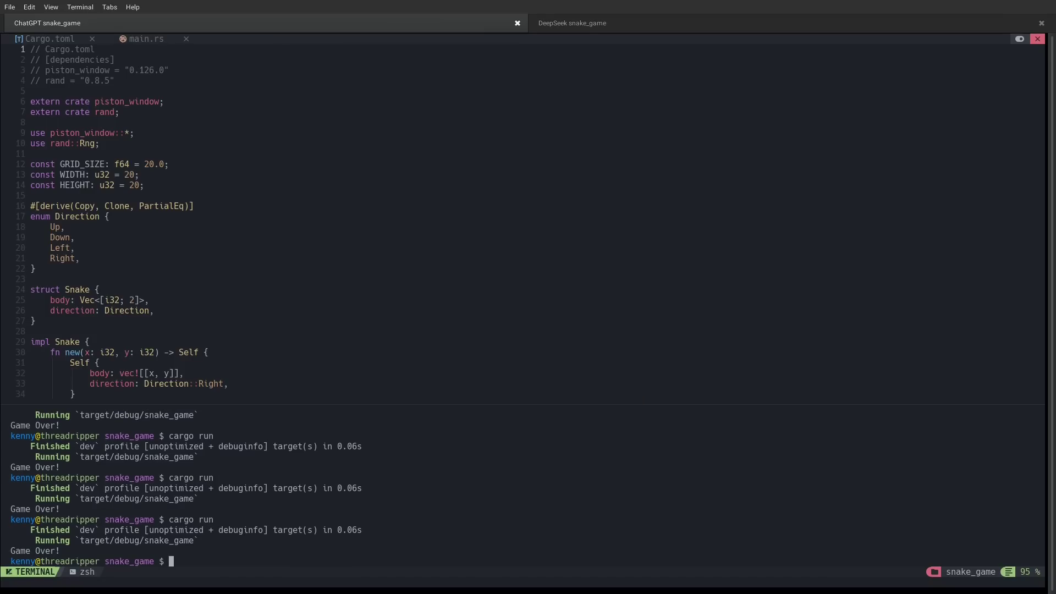
Play two final rounds, then close the shell split to return to the full-screen code
{"action": "key", "text": "Up"}
{"action": "key", "text": "Return"}
{"action": "key", "text": "Up"}
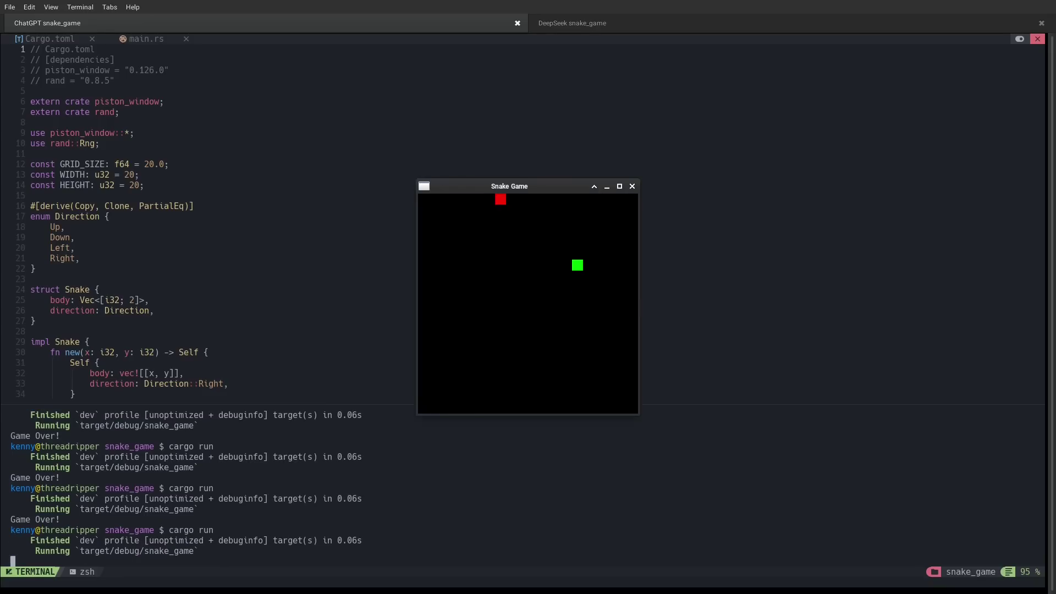
{"action": "key", "text": "Left"}
{"action": "key", "text": "Up"}
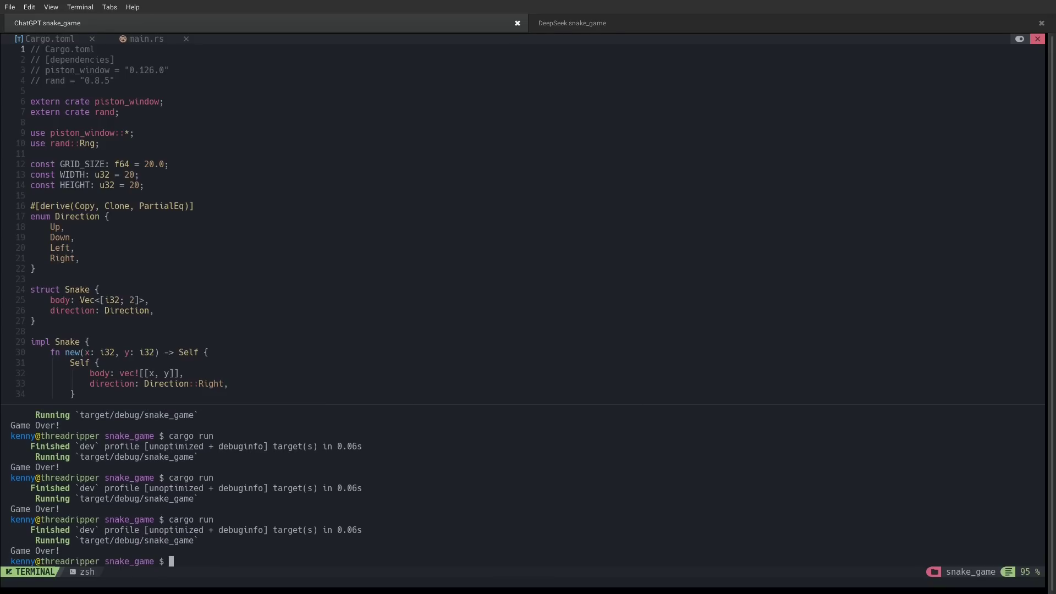
{"action": "key", "text": "Up"}
{"action": "key", "text": "Return"}
{"action": "key", "text": "Up"}
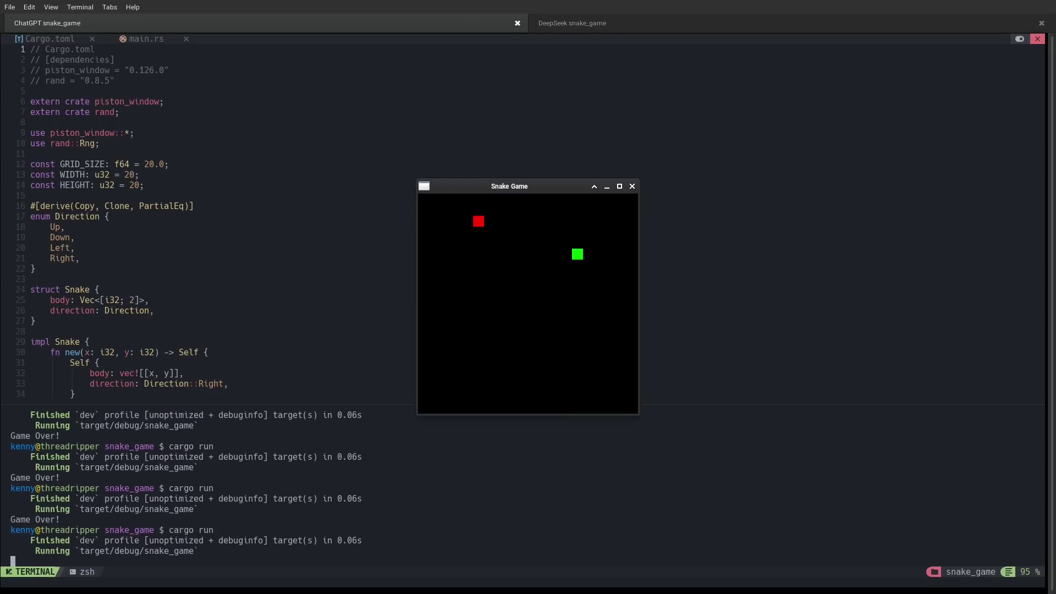
{"action": "key", "text": "Left"}
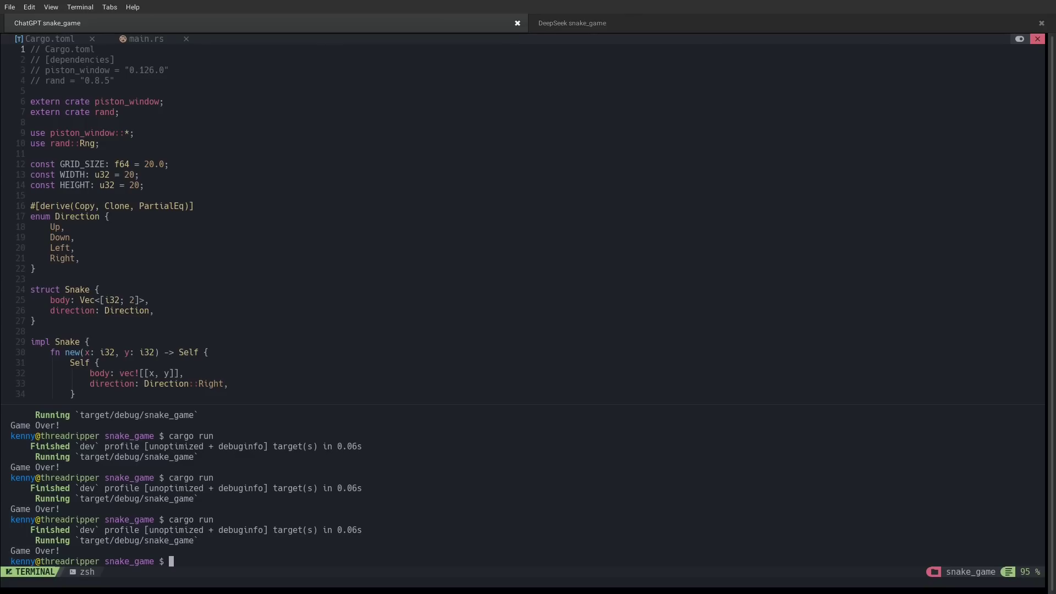
{"action": "key", "text": "ctrl+backslash"}
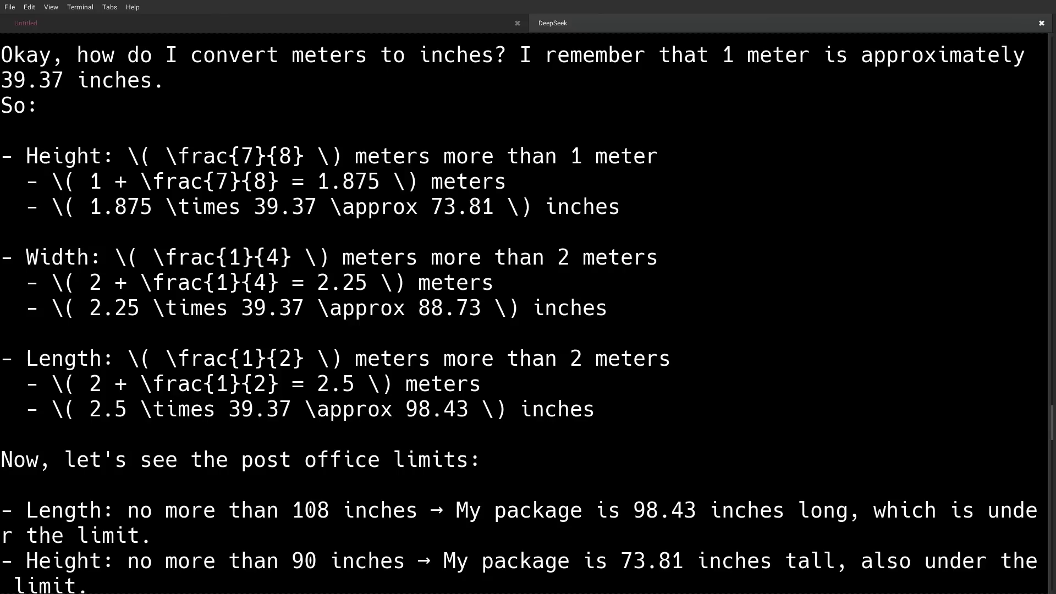
Scroll up through DeepSeek R1's Ollama output to the original post-office size-limit prompt
{"action": "scroll", "coordinate": [528, 308], "scroll_direction": "up", "scroll_amount": 5}
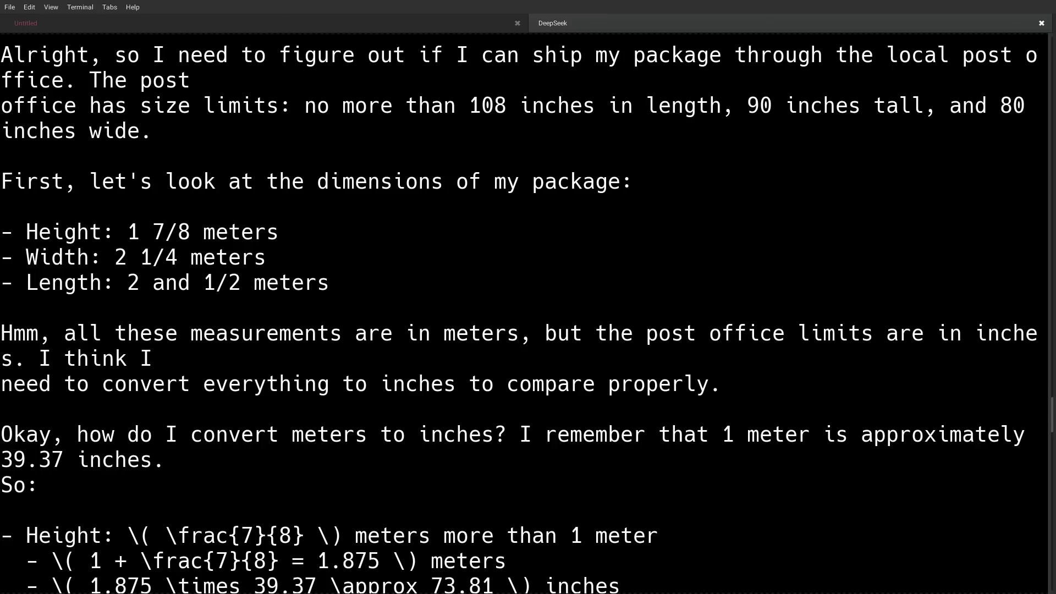
{"action": "scroll", "coordinate": [528, 308], "scroll_direction": "up", "scroll_amount": 1}
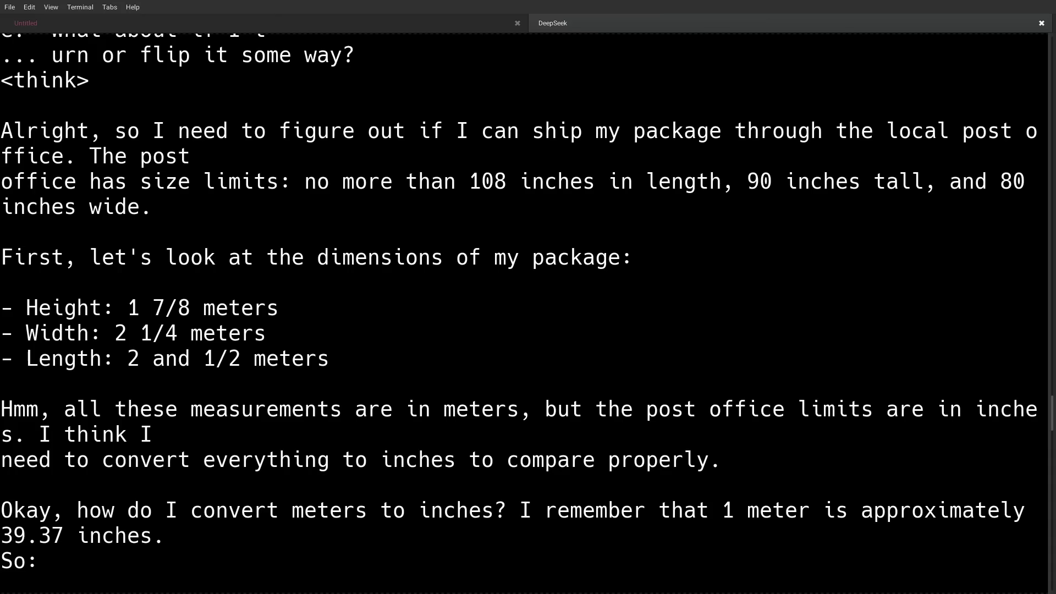
{"action": "scroll", "coordinate": [527, 308], "scroll_direction": "up", "scroll_amount": 2}
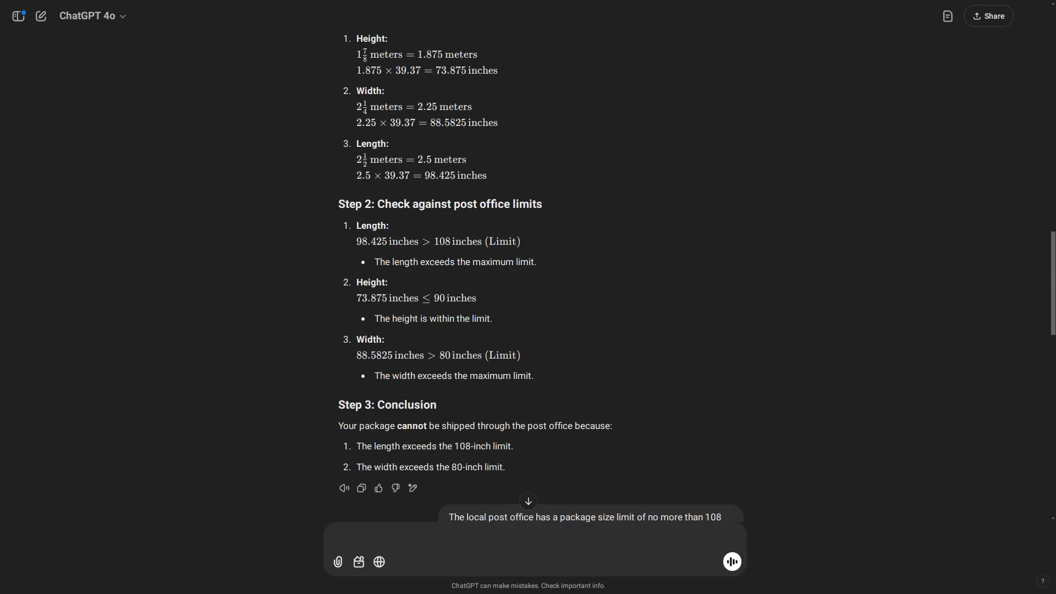
Enlarge the ChatGPT text and scroll through GPT-4o's answer about reorienting the 88.5825-inch side
{"action": "key", "text": "ctrl+plus"}
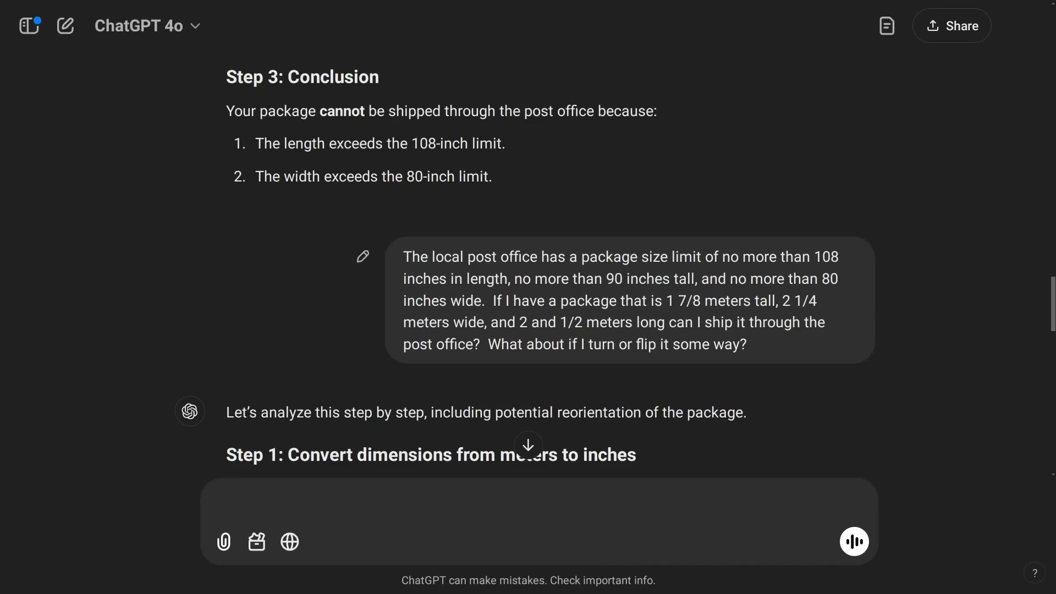
{"action": "scroll", "coordinate": [528, 270], "scroll_direction": "down", "scroll_amount": 7}
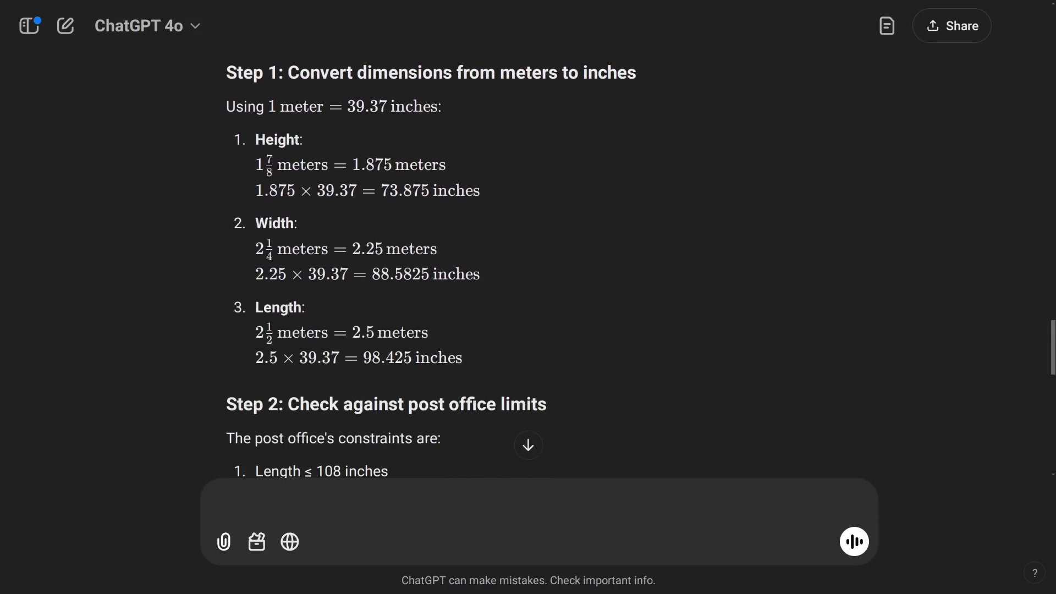
{"action": "scroll", "coordinate": [385, 264], "scroll_direction": "down", "scroll_amount": 6}
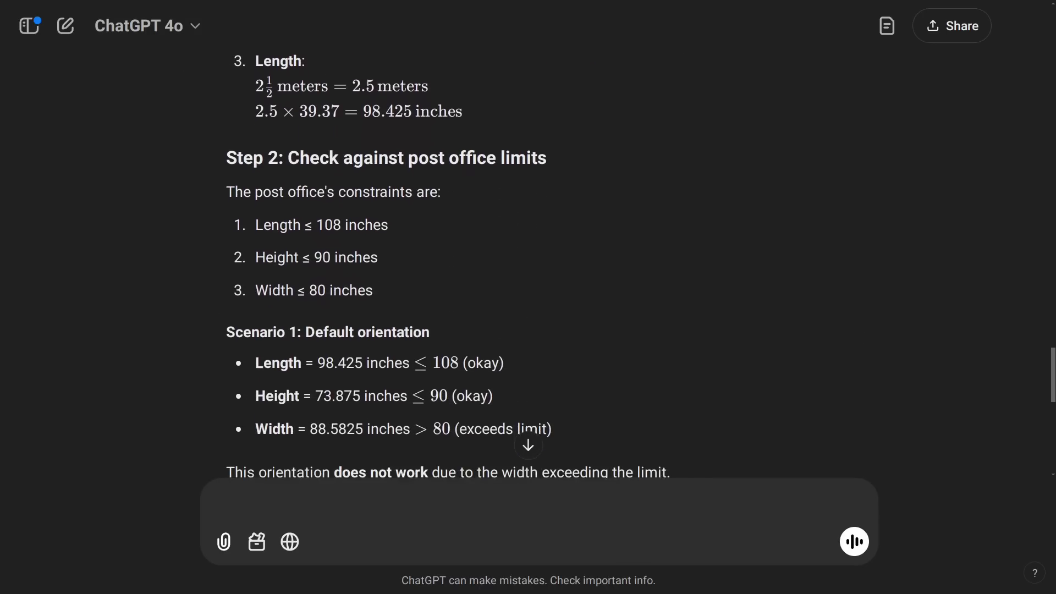
{"action": "scroll", "coordinate": [528, 264], "scroll_direction": "down", "scroll_amount": 8}
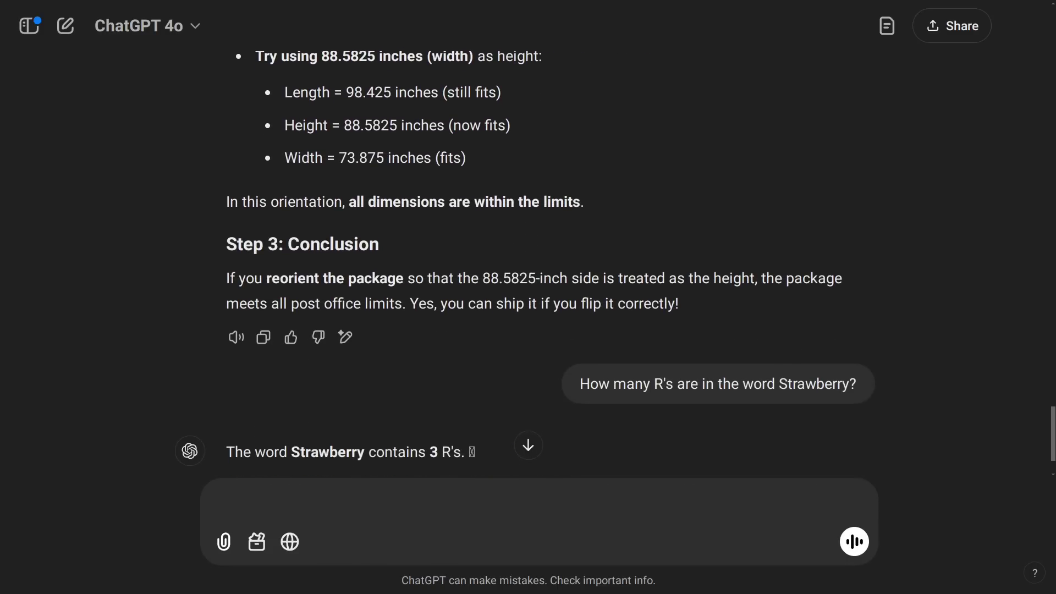
{"action": "scroll", "coordinate": [528, 264], "scroll_direction": "up", "scroll_amount": 2}
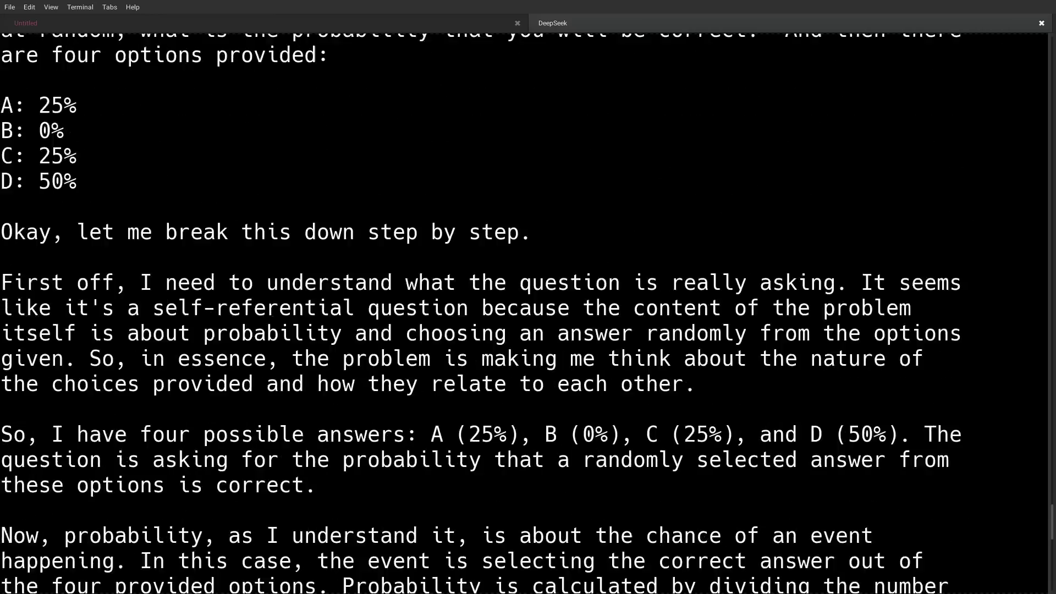
{"action": "scroll", "coordinate": [528, 308], "scroll_direction": "up", "scroll_amount": 13}
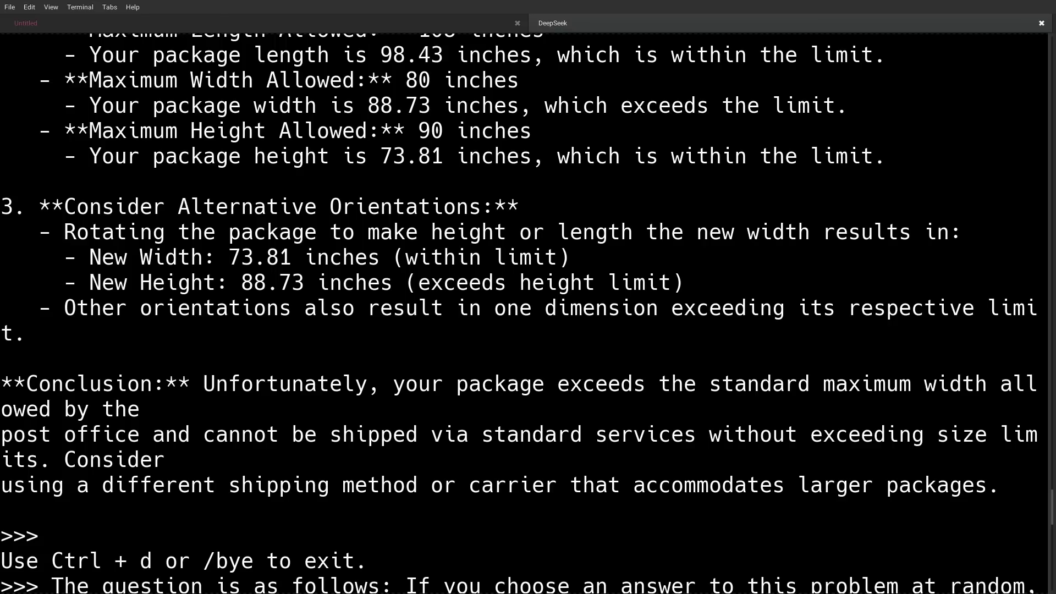
{"action": "scroll", "coordinate": [528, 308], "scroll_direction": "up", "scroll_amount": 6}
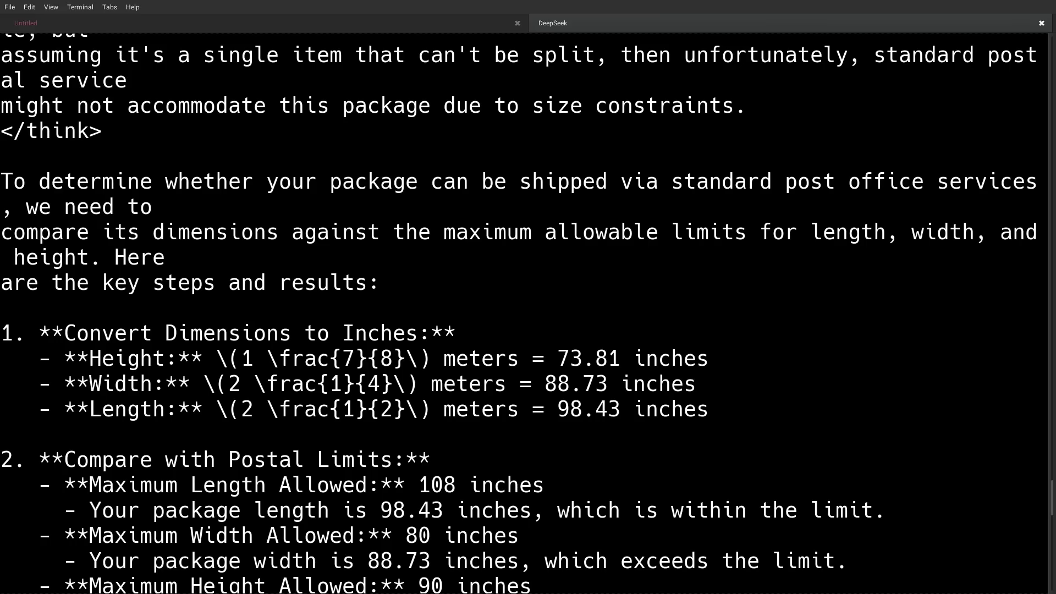
{"action": "scroll", "coordinate": [528, 308], "scroll_direction": "up", "scroll_amount": 2}
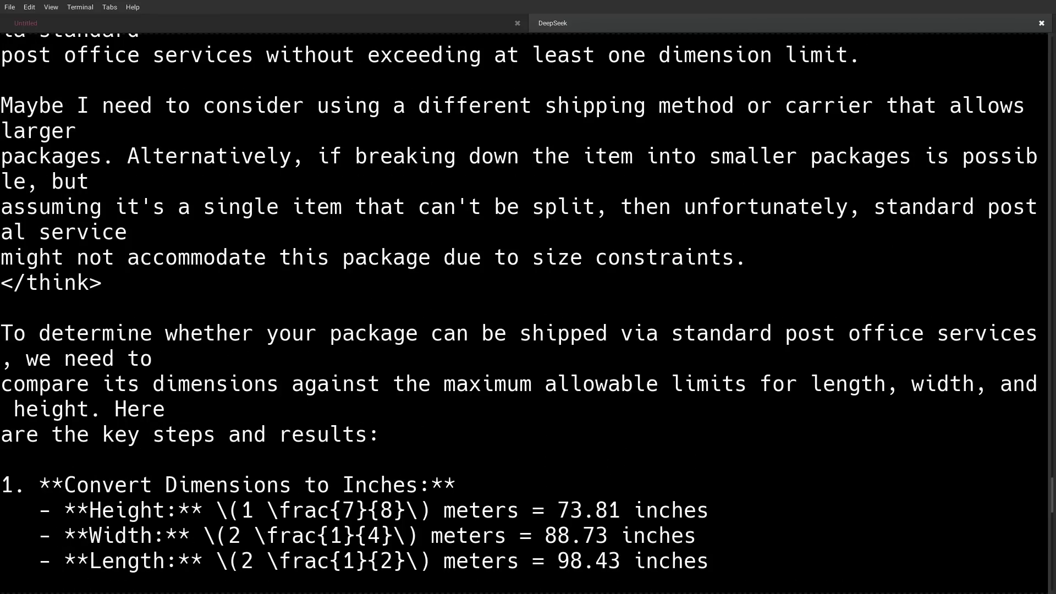
{"action": "scroll", "coordinate": [527, 308], "scroll_direction": "up", "scroll_amount": 1}
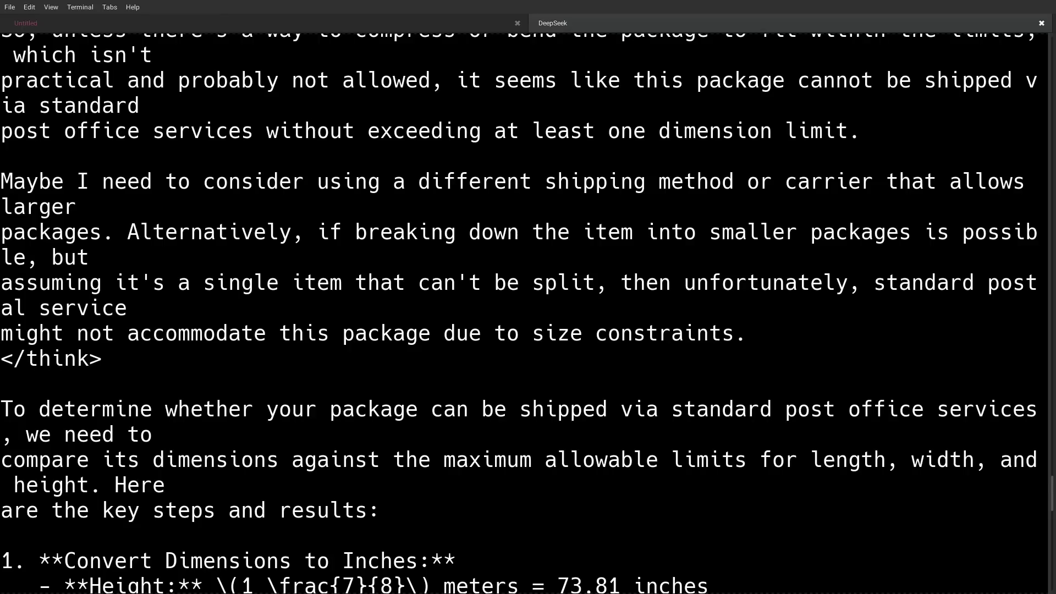
{"action": "scroll", "coordinate": [527, 308], "scroll_direction": "up", "scroll_amount": 1}
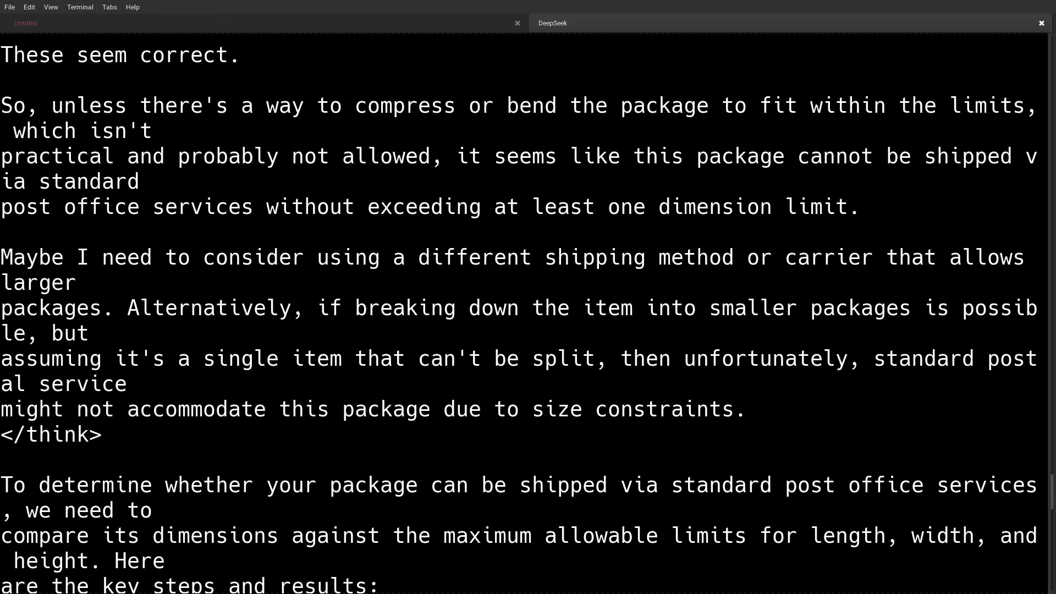
{"action": "scroll", "coordinate": [527, 308], "scroll_direction": "up", "scroll_amount": 2}
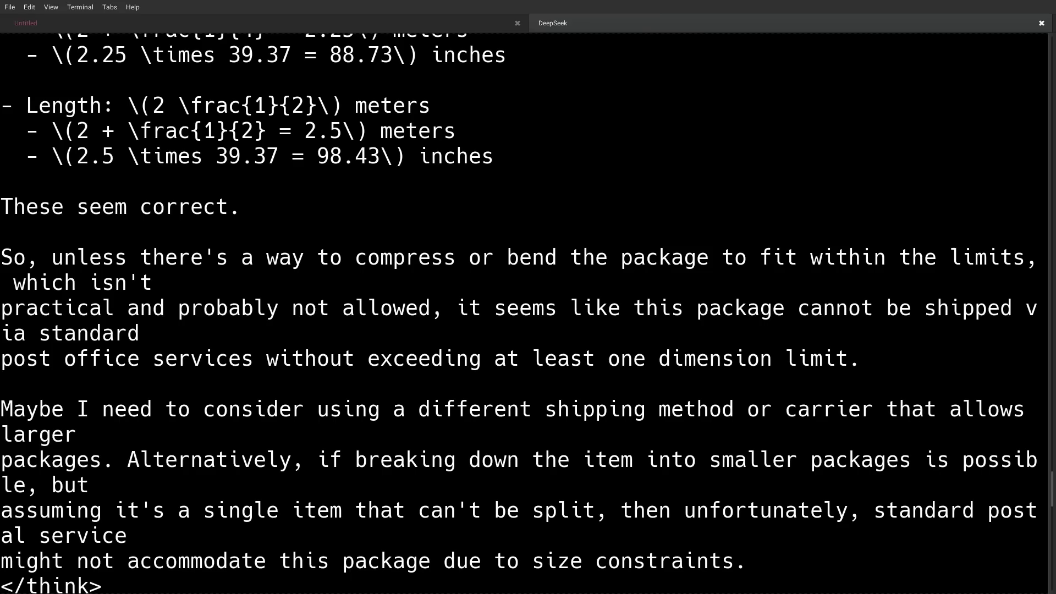
{"action": "scroll", "coordinate": [528, 308], "scroll_direction": "down", "scroll_amount": 20}
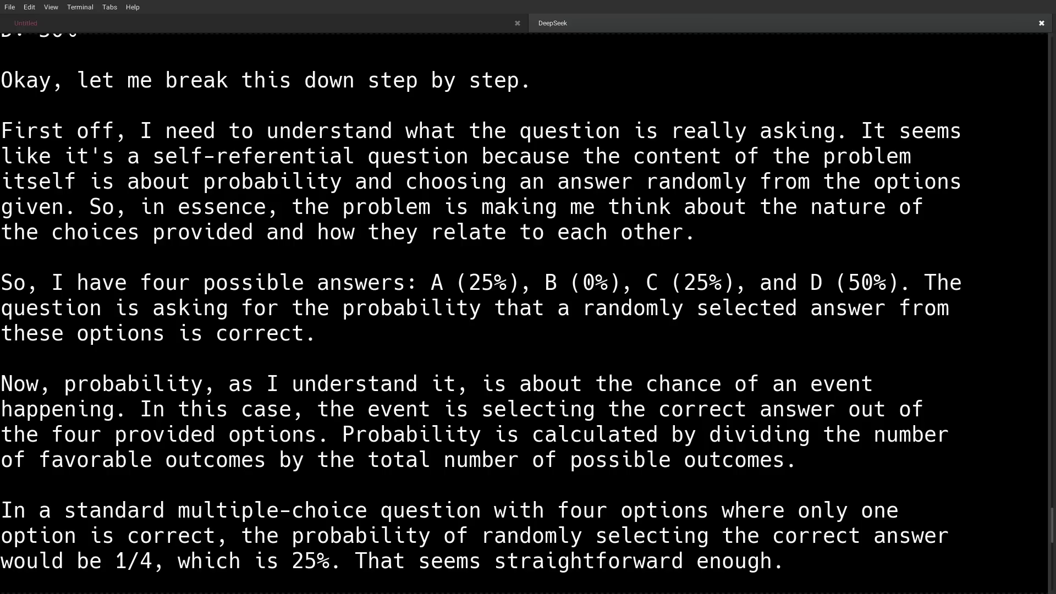
Highlight and then clear part of DeepSeek R1's self-referential reasoning text
{"action": "left_click_drag", "start_coordinate": [251, 155], "coordinate": [542, 206]}
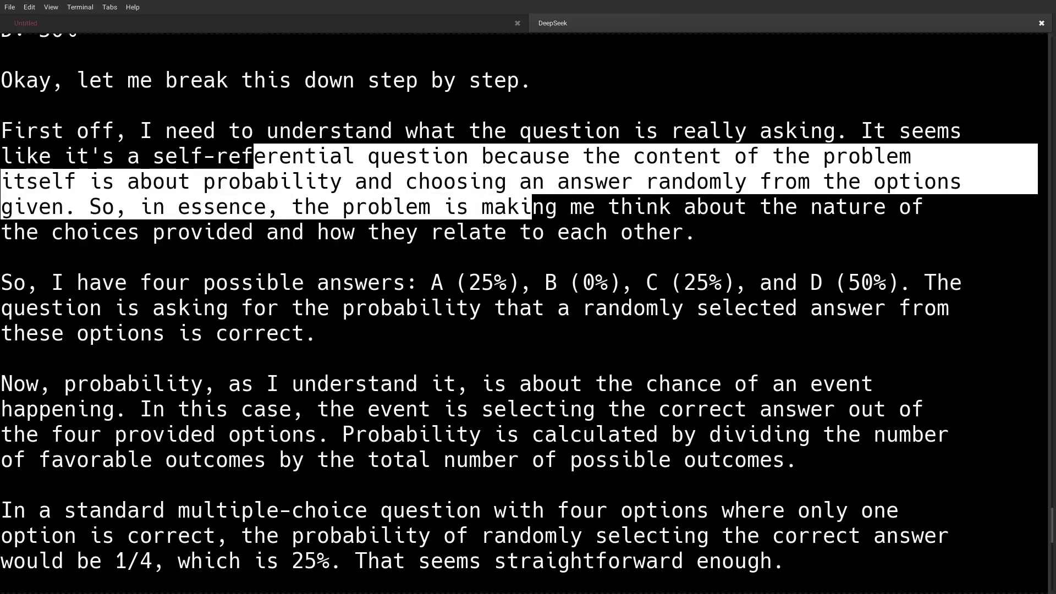
{"action": "left_click", "coordinate": [542, 207]}
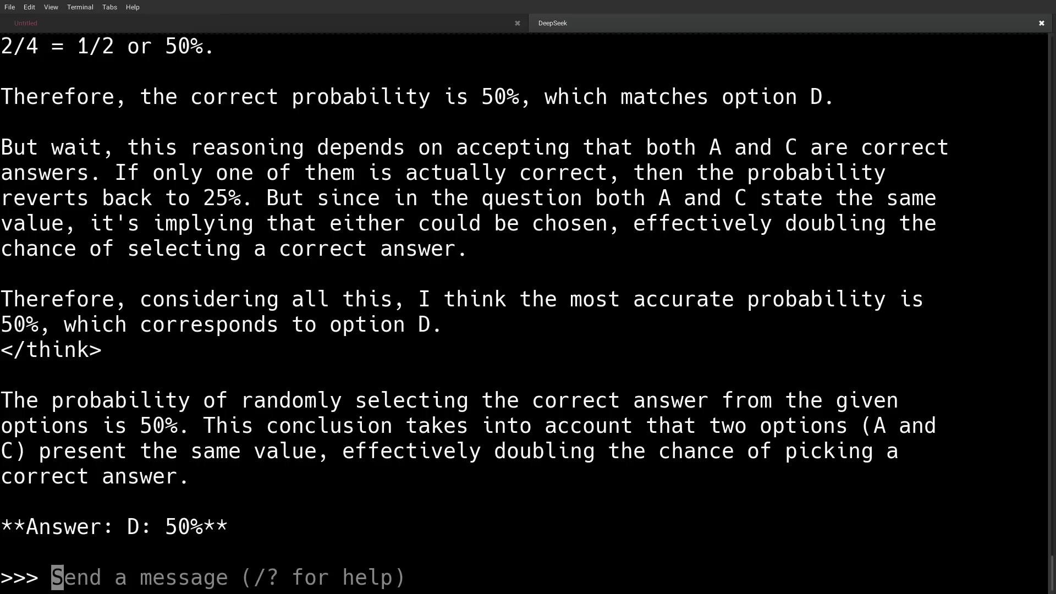
{"action": "scroll", "coordinate": [528, 308], "scroll_direction": "up", "scroll_amount": 5}
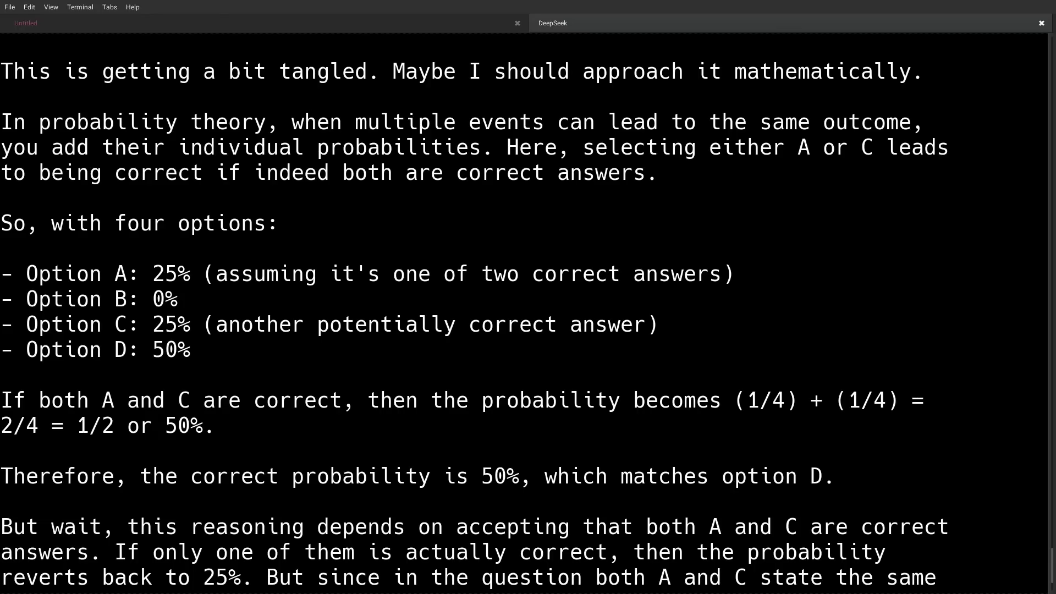
Highlight the 25% figure on the Option A line, then scroll to DeepSeek's final answer D: 50%
{"action": "double_click", "coordinate": [171, 273]}
{"action": "left_click", "coordinate": [171, 273]}
{"action": "scroll", "coordinate": [528, 308], "scroll_direction": "up", "scroll_amount": 13}
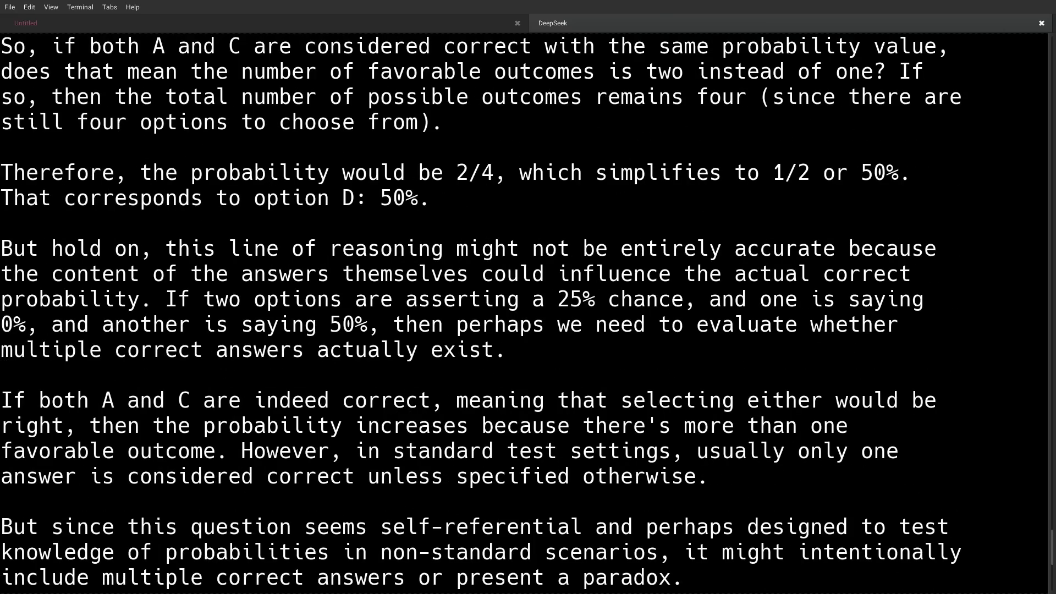
{"action": "scroll", "coordinate": [528, 308], "scroll_direction": "up", "scroll_amount": 7}
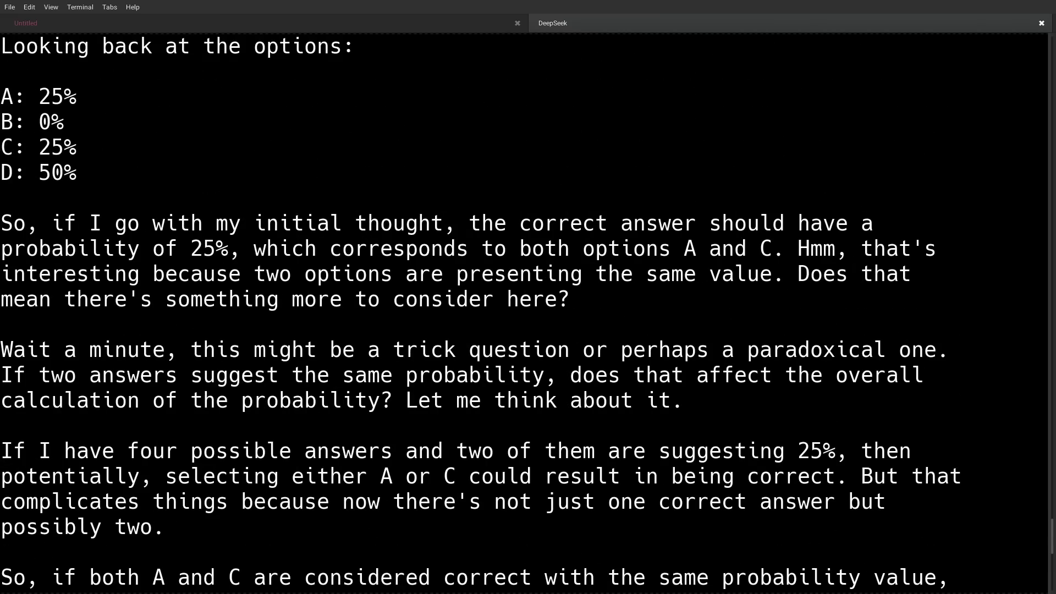
{"action": "scroll", "coordinate": [528, 308], "scroll_direction": "down", "scroll_amount": 17}
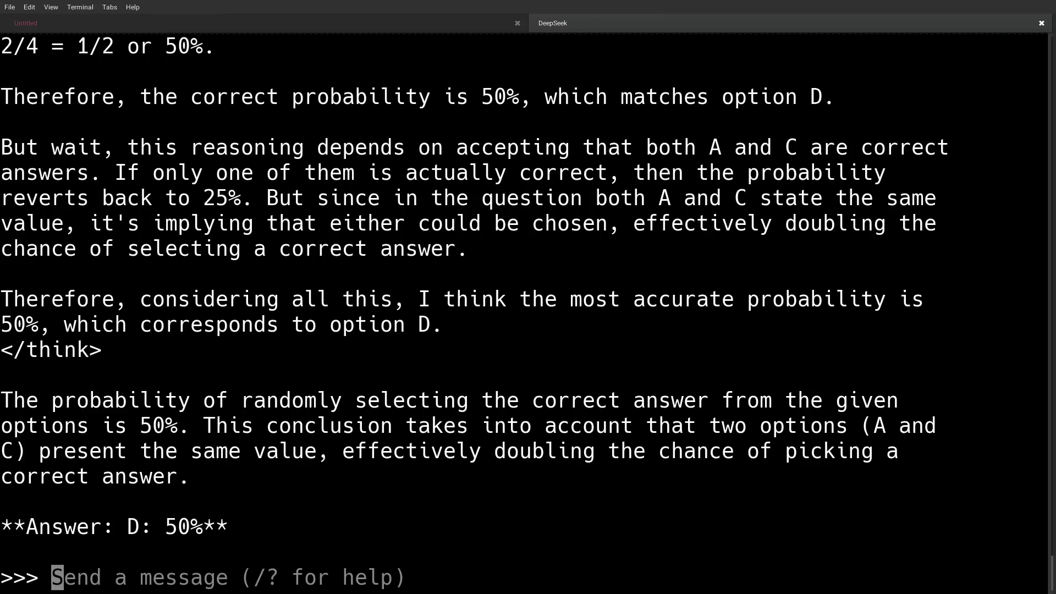
{"action": "scroll", "coordinate": [528, 308], "scroll_direction": "up", "scroll_amount": 2}
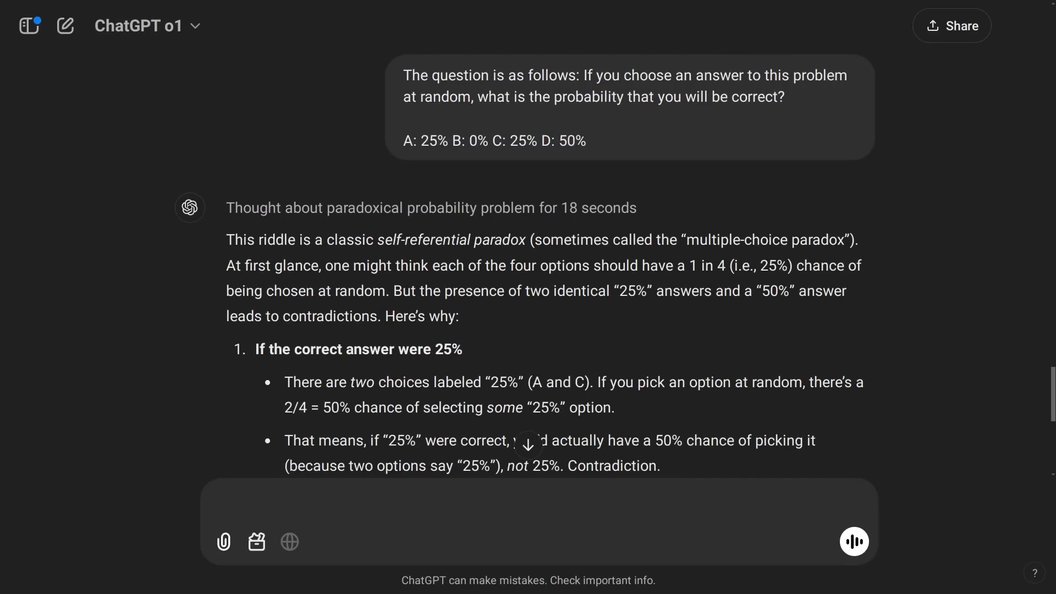
Scroll through o1's paradox answer, zooming in briefly and back to 175%
{"action": "scroll", "coordinate": [528, 264], "scroll_direction": "down", "scroll_amount": 2}
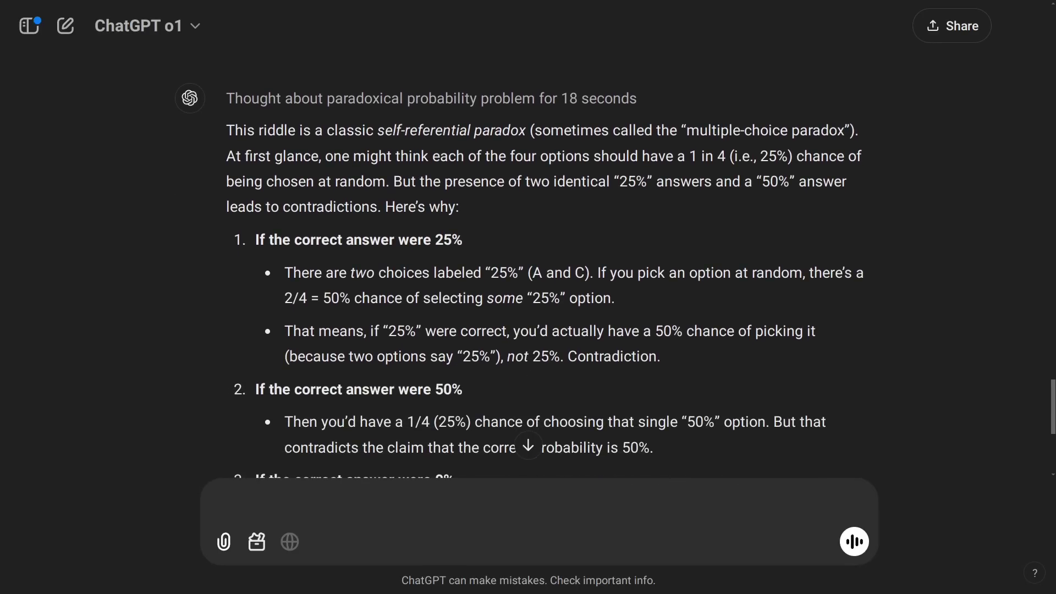
{"action": "scroll", "coordinate": [528, 264], "scroll_direction": "down", "scroll_amount": 2}
{"action": "scroll", "coordinate": [527, 264], "scroll_direction": "down", "scroll_amount": 1}
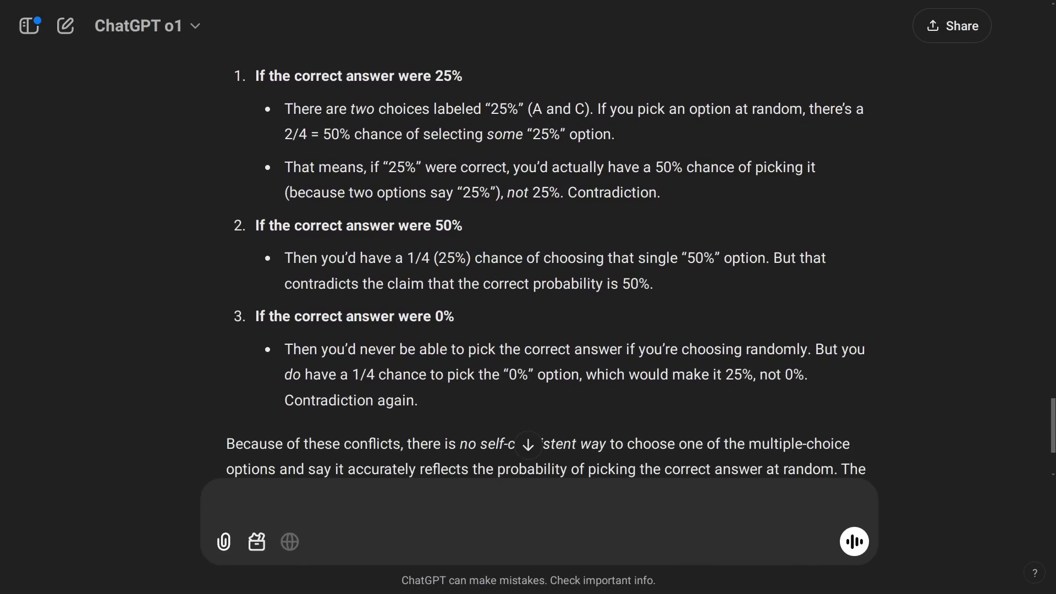
{"action": "scroll", "coordinate": [528, 264], "scroll_direction": "down", "scroll_amount": 2}
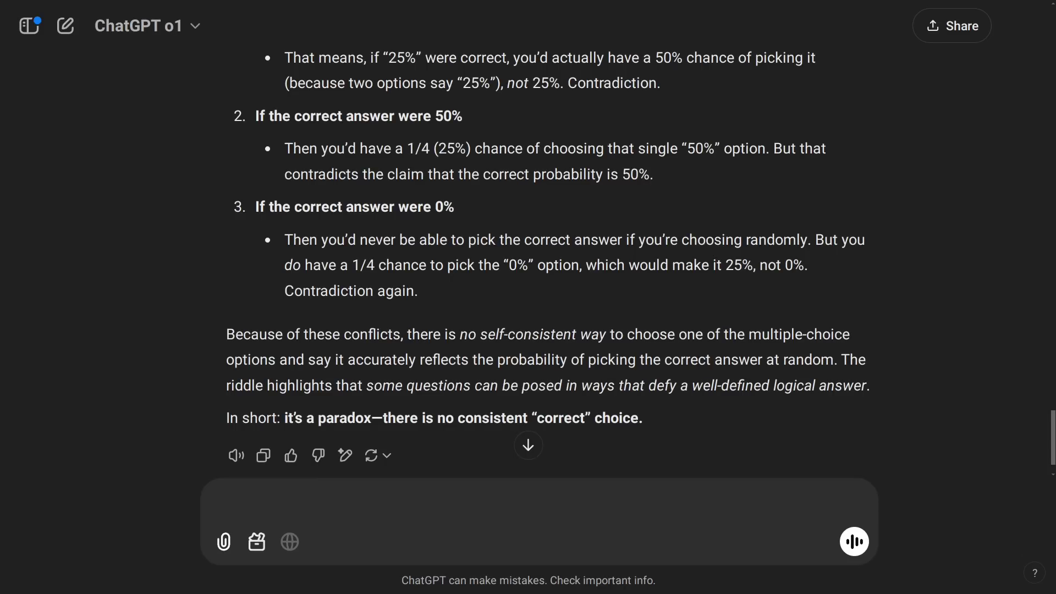
{"action": "key", "text": "ctrl+plus"}
{"action": "key", "text": "ctrl+plus"}
{"action": "key", "text": "ctrl+minus"}
{"action": "key", "text": "ctrl+minus"}
{"action": "key", "text": "ctrl+minus"}
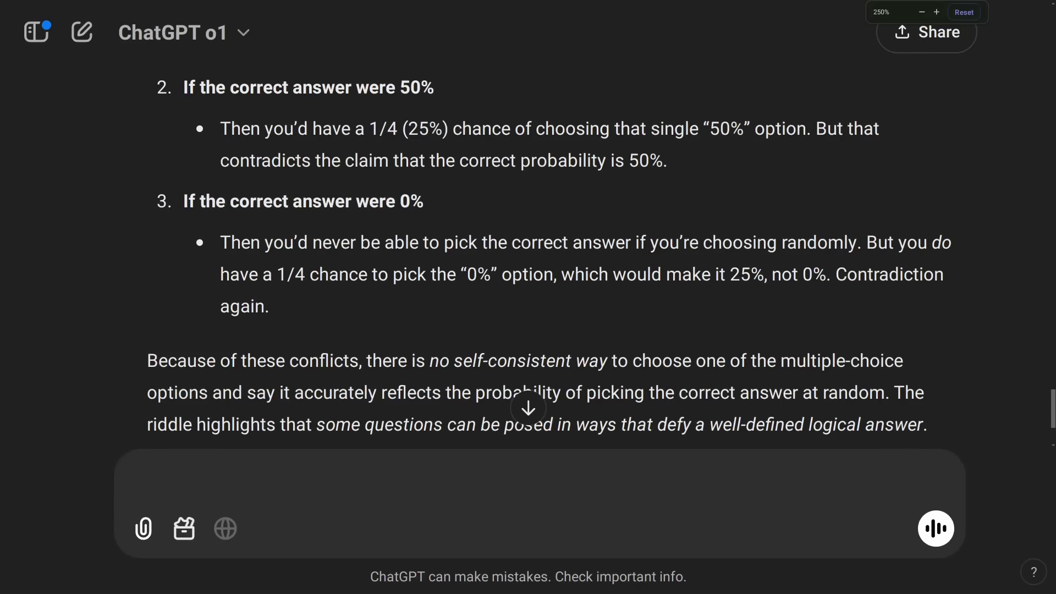
{"action": "scroll", "coordinate": [528, 263], "scroll_direction": "up", "scroll_amount": 1}
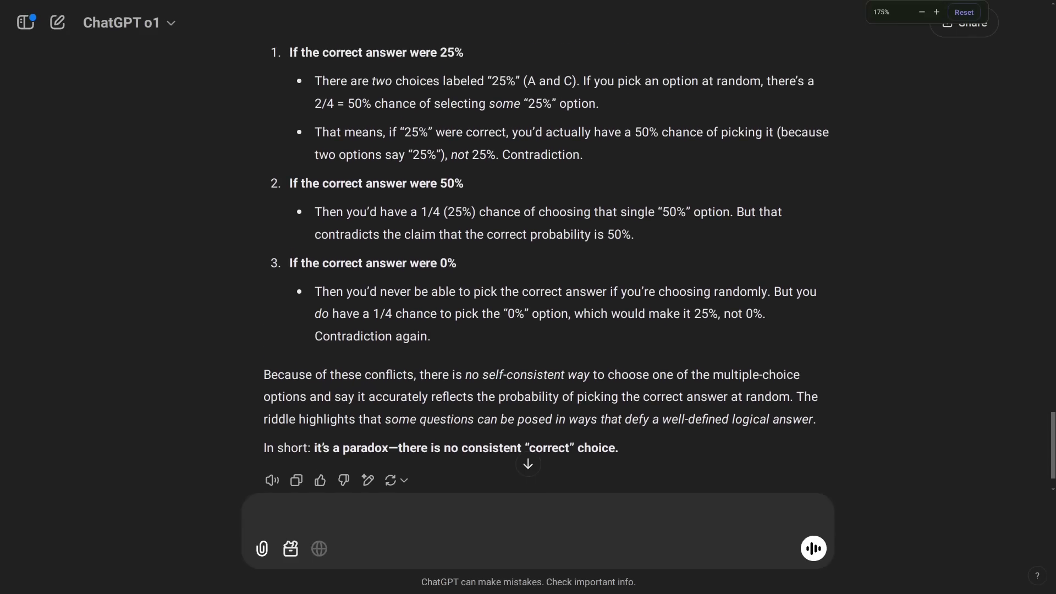
{"action": "scroll", "coordinate": [528, 264], "scroll_direction": "up", "scroll_amount": 1}
{"action": "scroll", "coordinate": [528, 264], "scroll_direction": "down", "scroll_amount": 1}
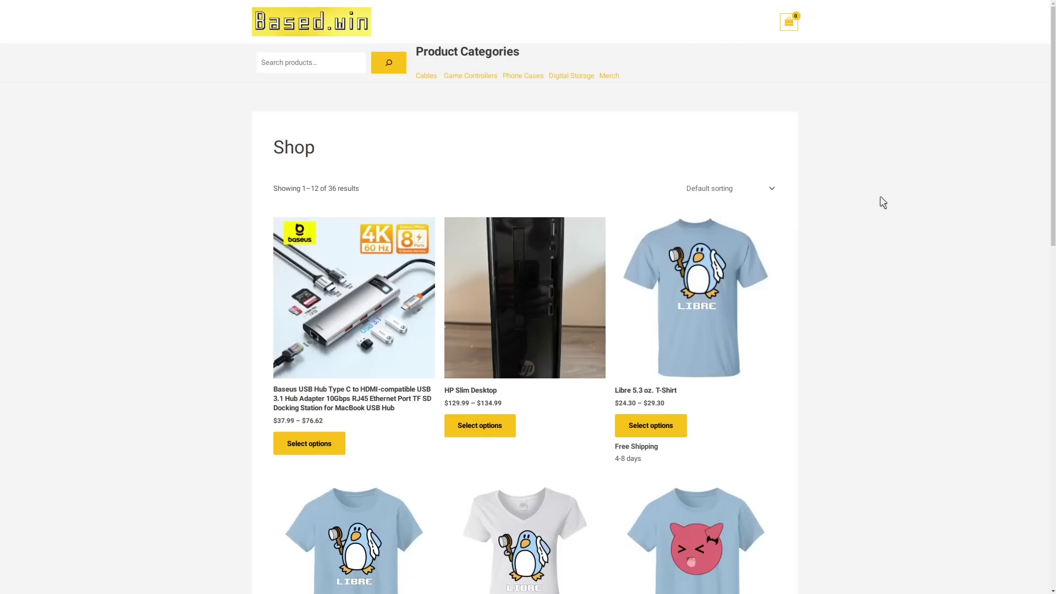
Scroll the Shop page and open the HP Slim Desktop product page
{"action": "scroll", "coordinate": [879, 197], "scroll_direction": "down", "scroll_amount": 8}
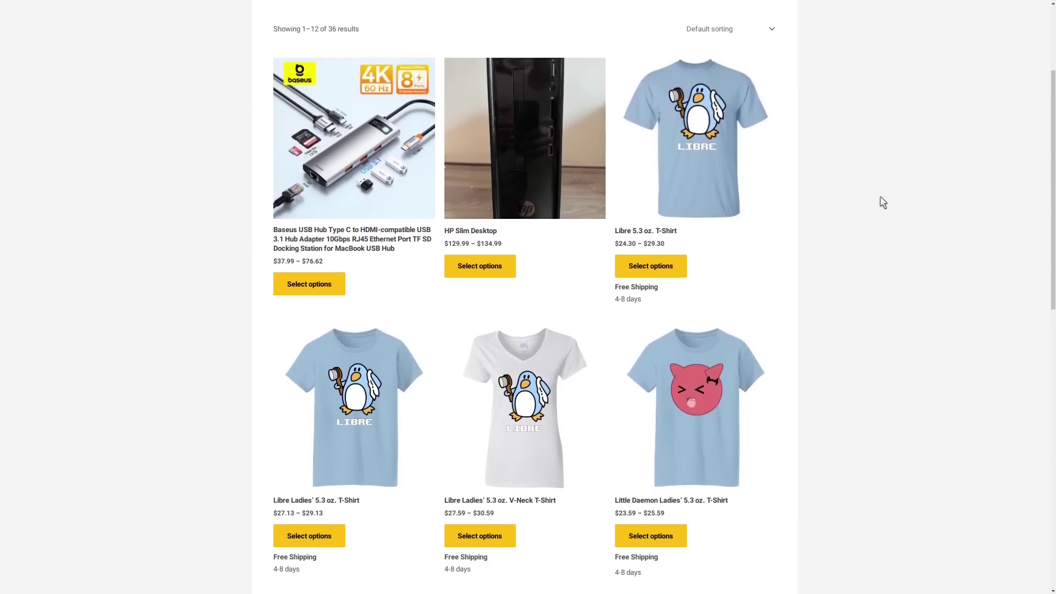
{"action": "scroll", "coordinate": [864, 237], "scroll_direction": "down", "scroll_amount": 7}
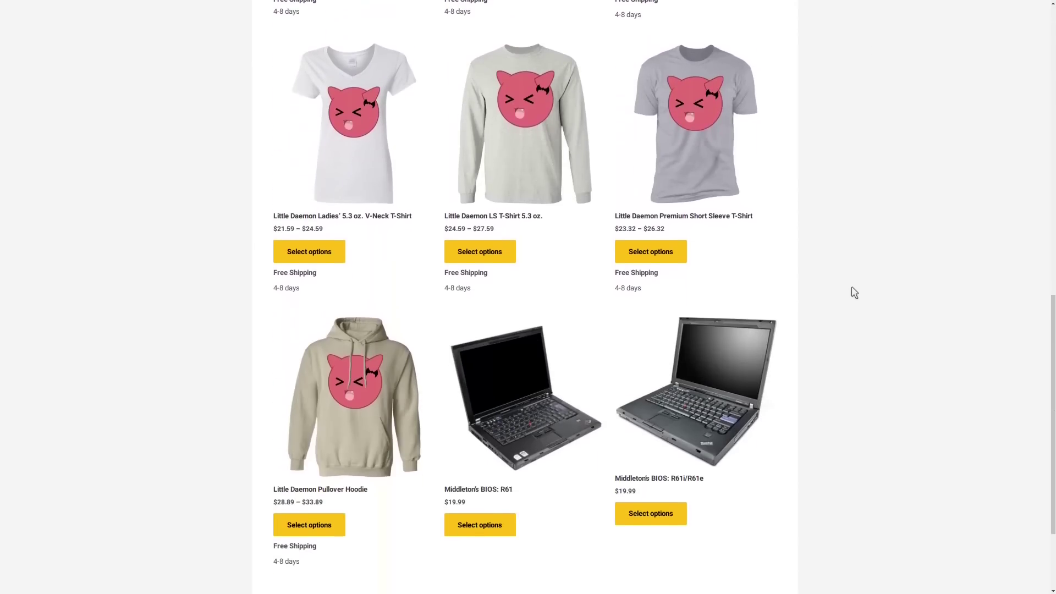
{"action": "left_click", "coordinate": [306, 476]}
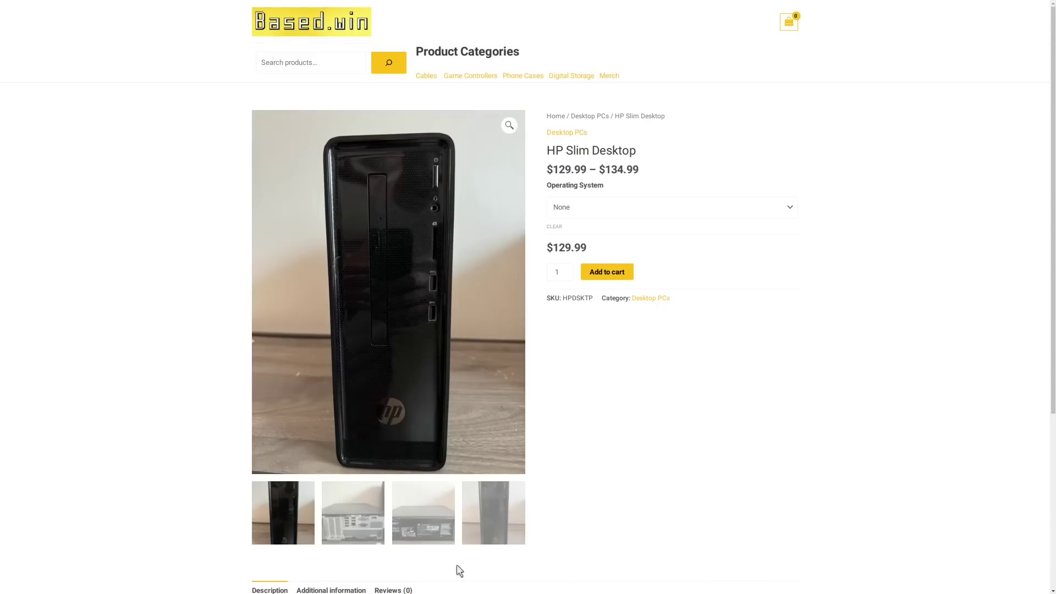
View the back-panel, third-angle and front photos, then scroll down to the Description tab
{"action": "left_click", "coordinate": [336, 541]}
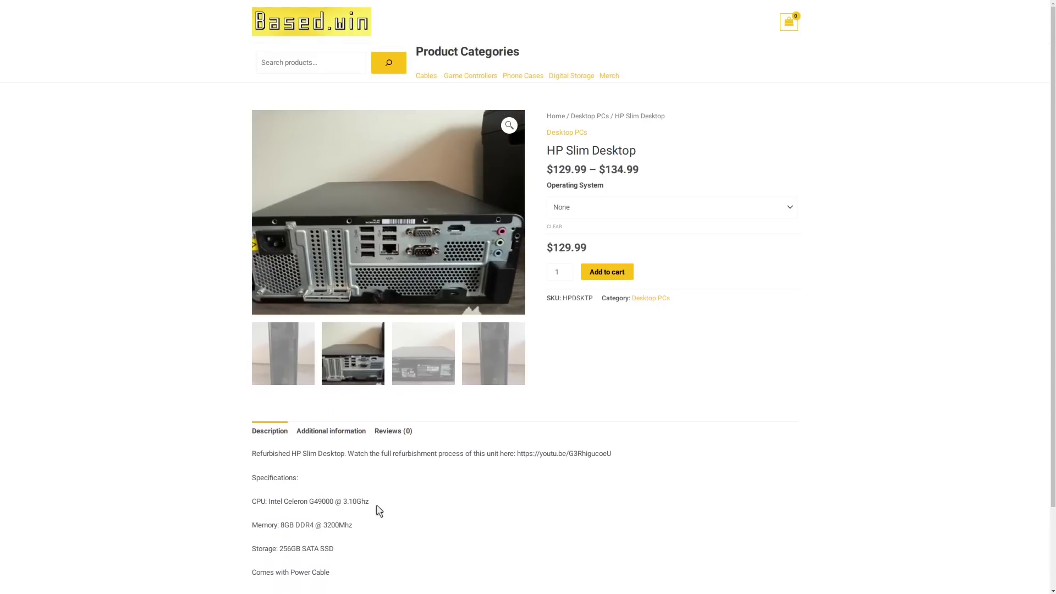
{"action": "left_click", "coordinate": [428, 370]}
{"action": "left_click", "coordinate": [495, 365]}
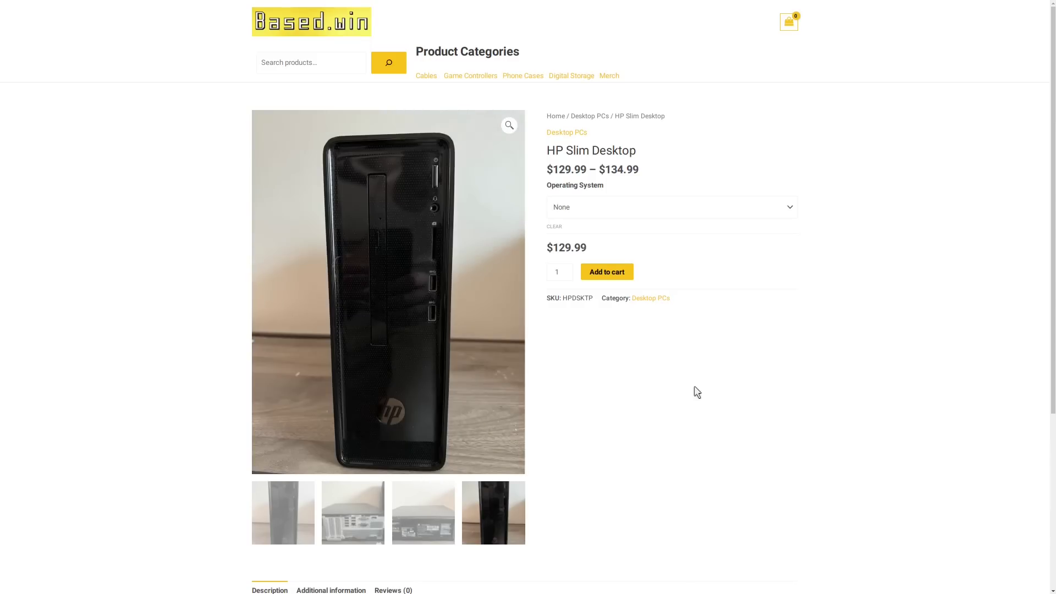
{"action": "scroll", "coordinate": [906, 386], "scroll_direction": "down", "scroll_amount": 4}
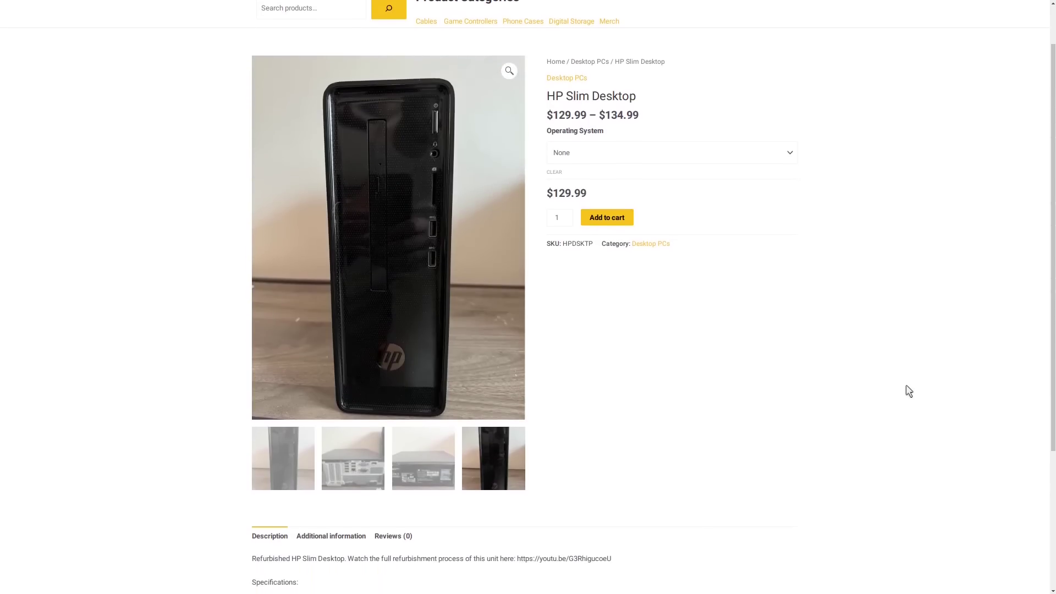